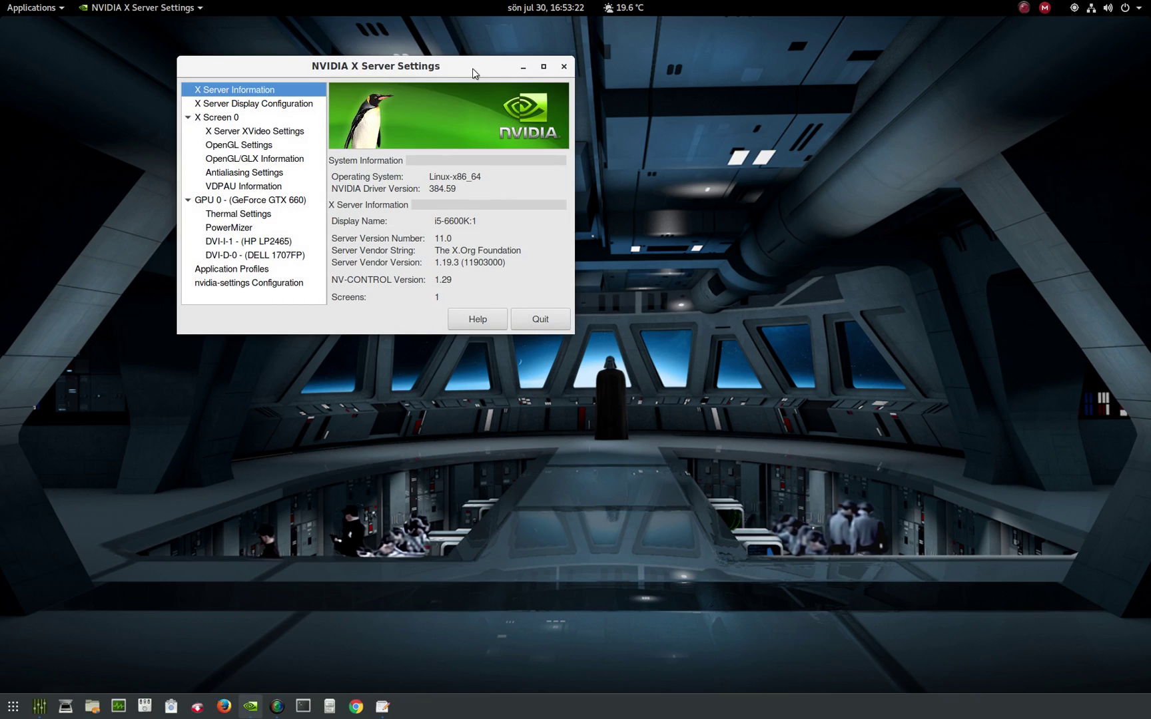
Move the NVIDIA X Server Settings window toward the centre of the screen.
drag(471, 52, 627, 45)
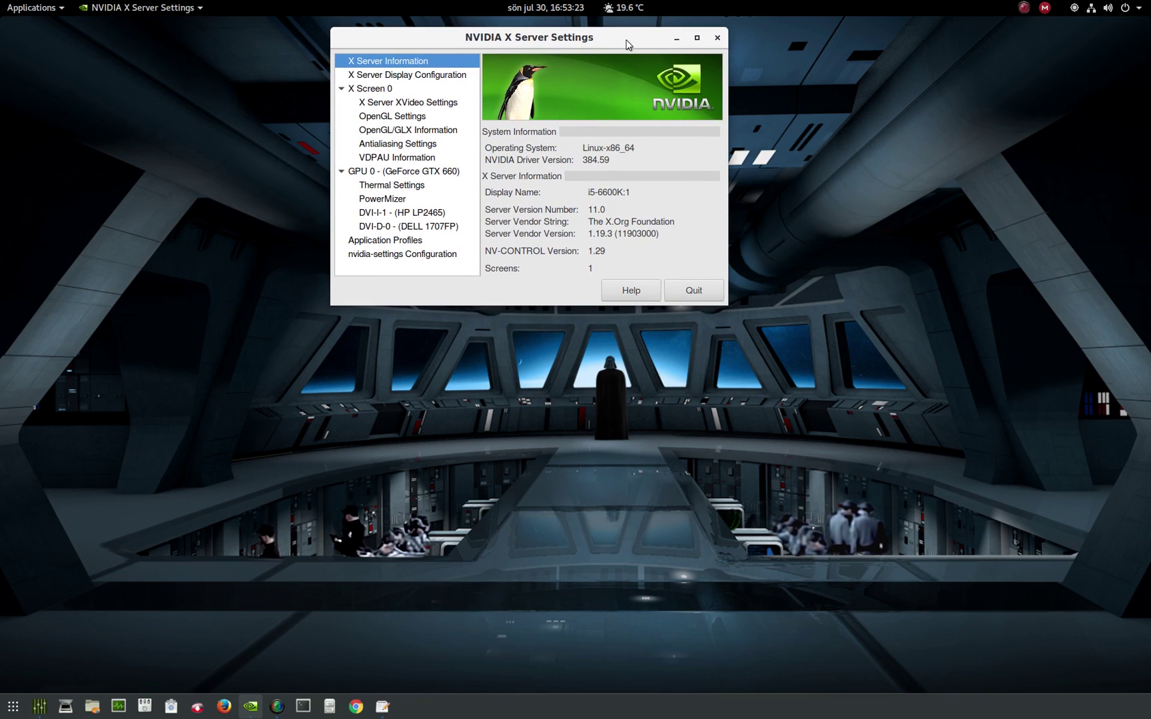
From Display Configuration's advanced view, save the layout to the X configuration file and authenticate.
click(462, 77)
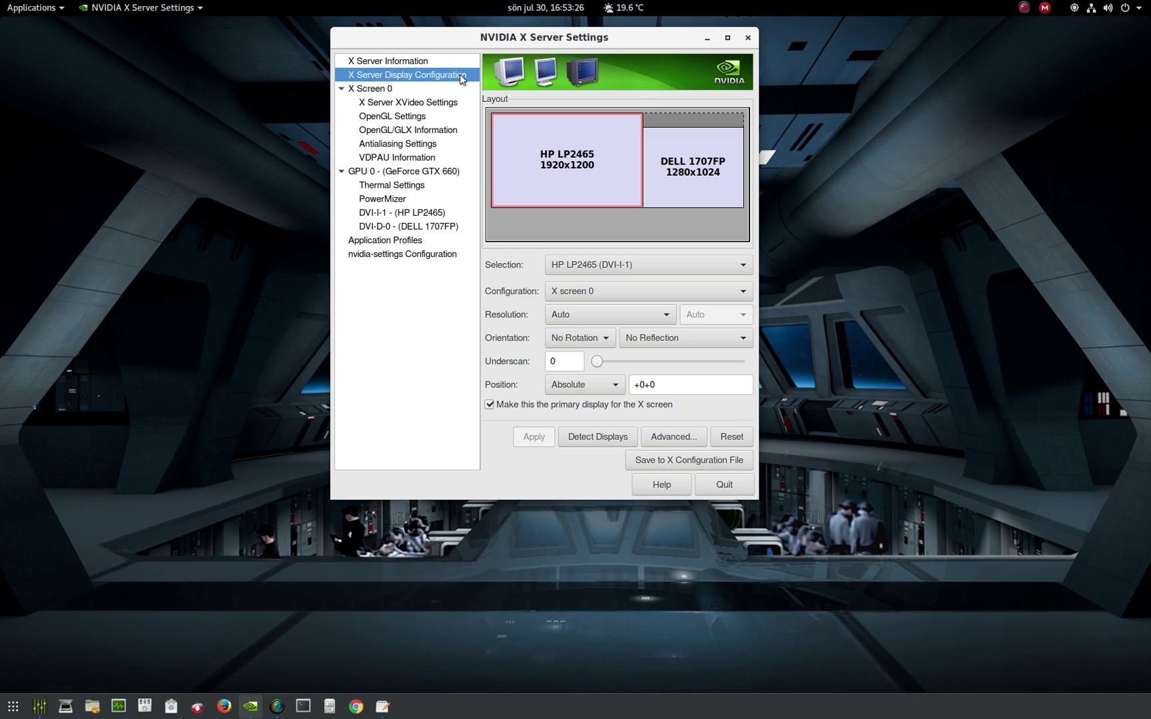
click(674, 438)
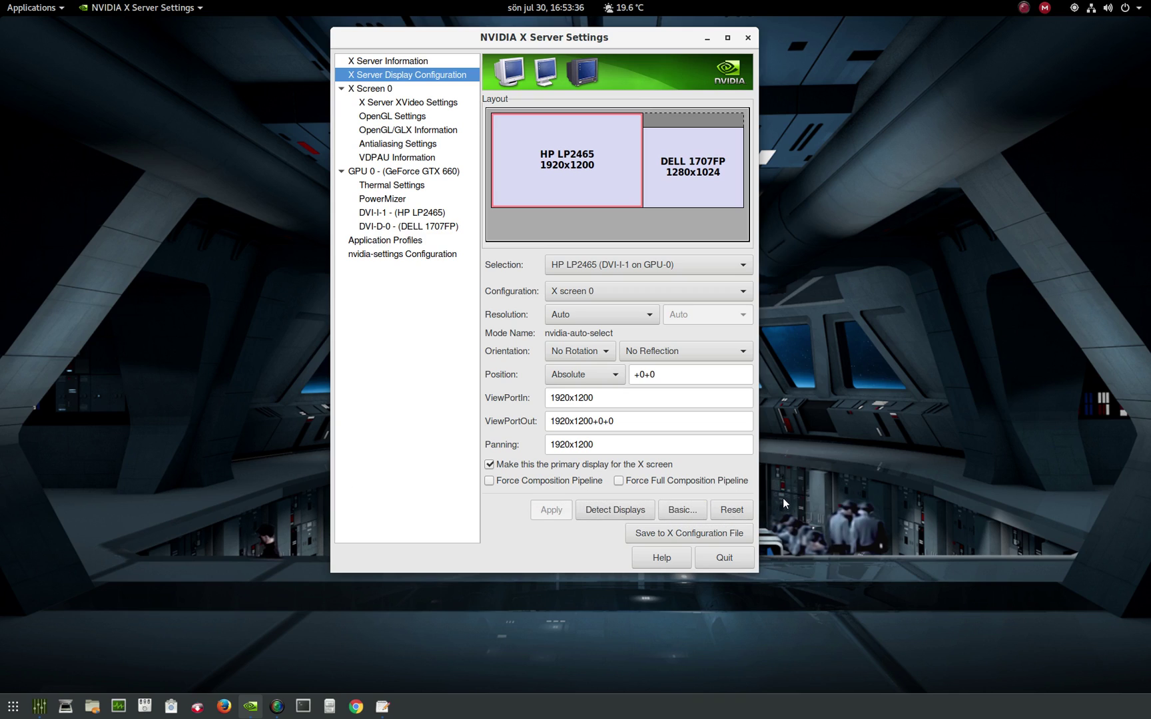
click(733, 535)
click(582, 346)
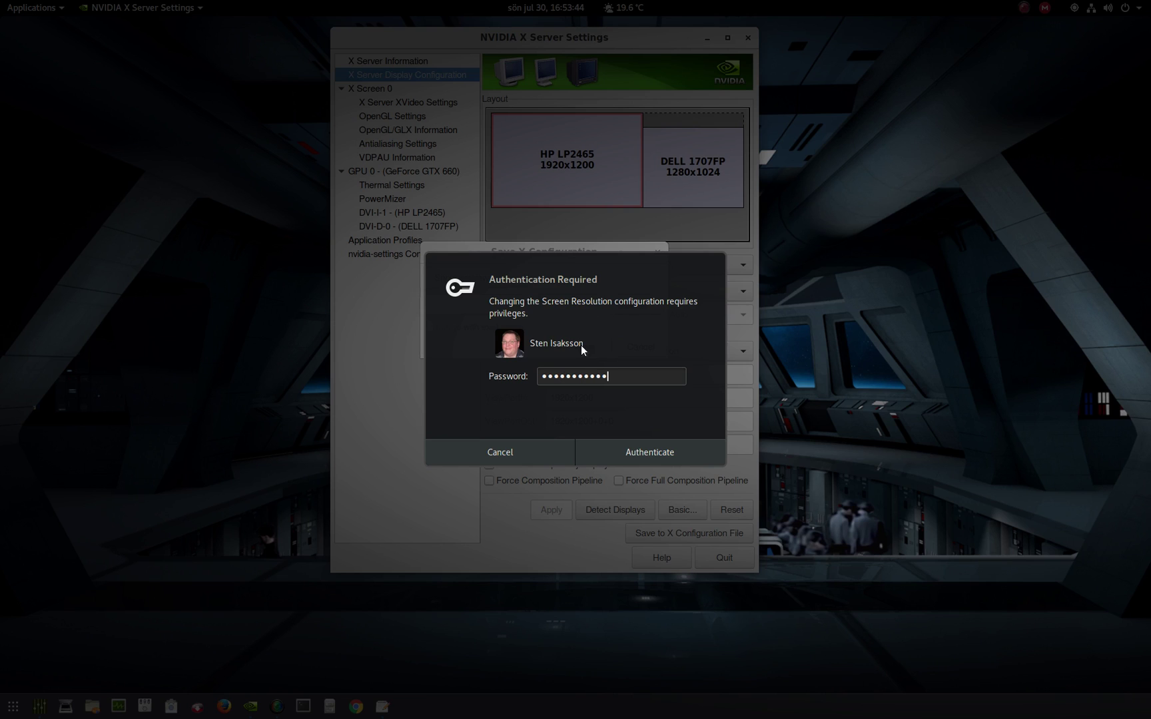
key(Return)
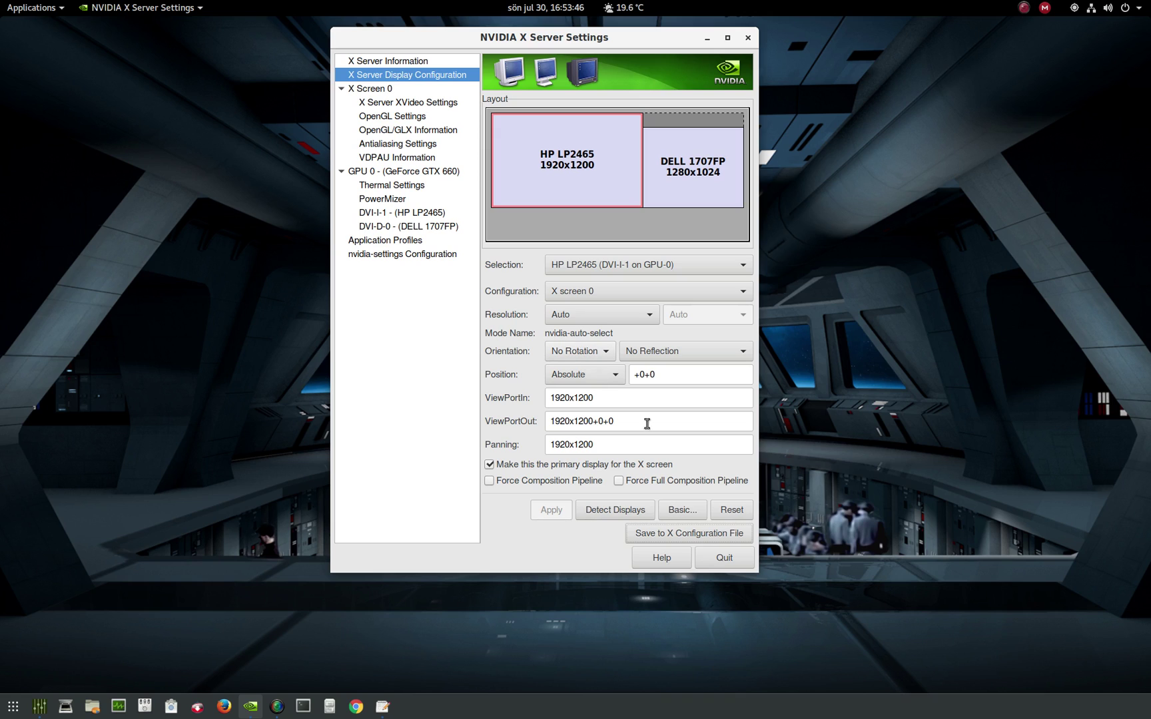
Restart NVIDIA X Server Settings and move its window up and to the right.
click(748, 38)
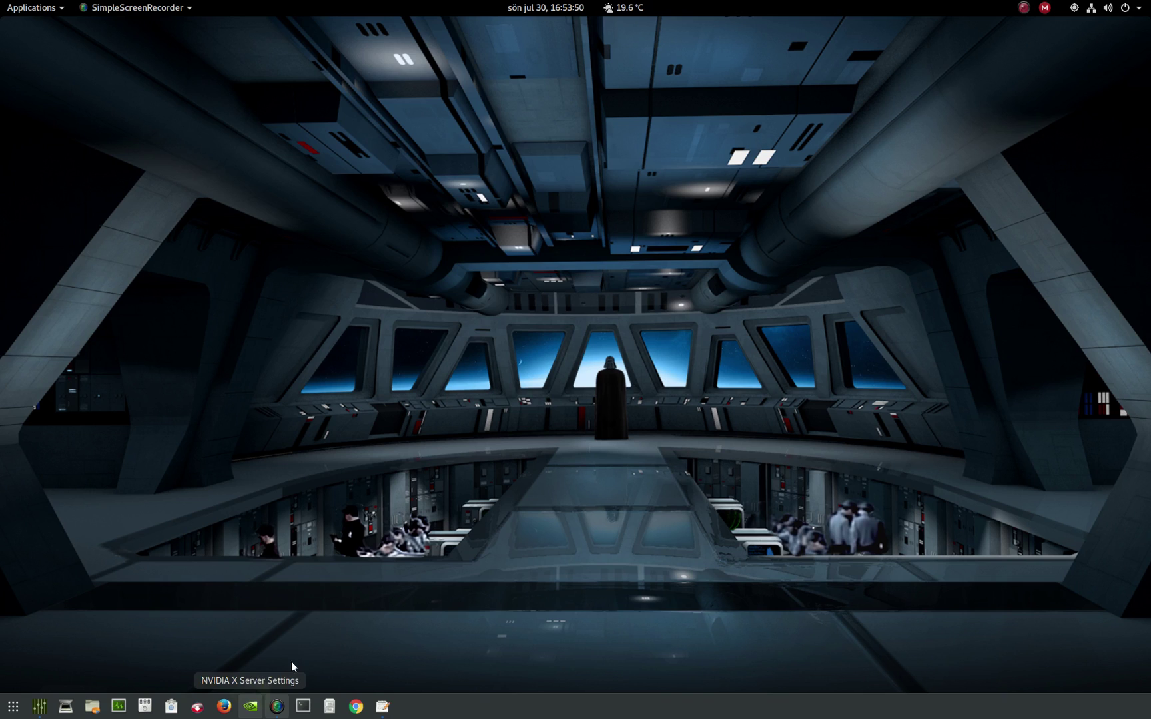
click(258, 708)
drag(466, 70, 622, 28)
Enable Force Full Composition Pipeline for the HP LP2465 in advanced display options and apply.
click(439, 74)
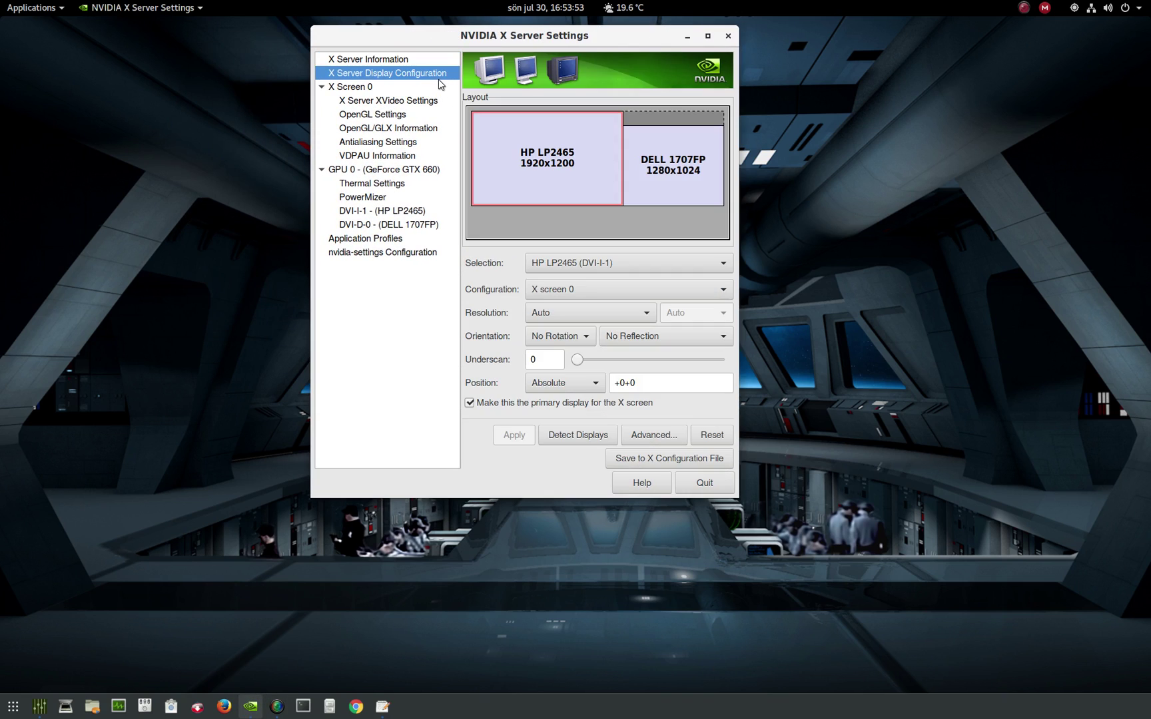
click(653, 434)
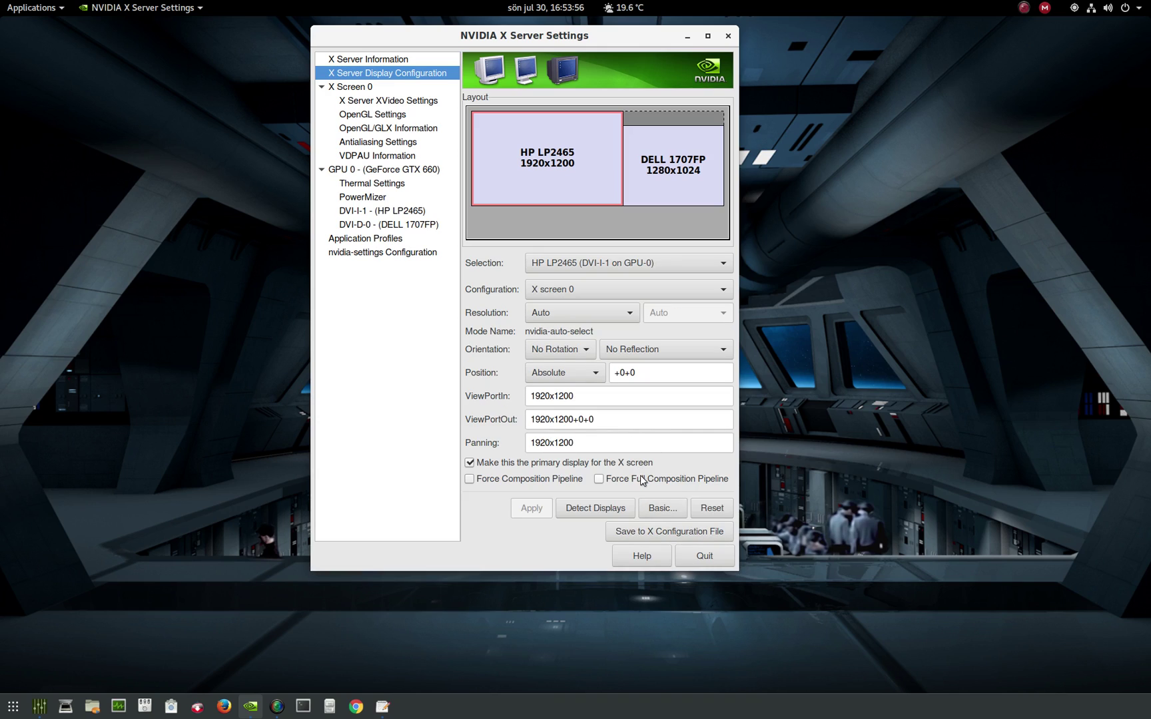
click(599, 479)
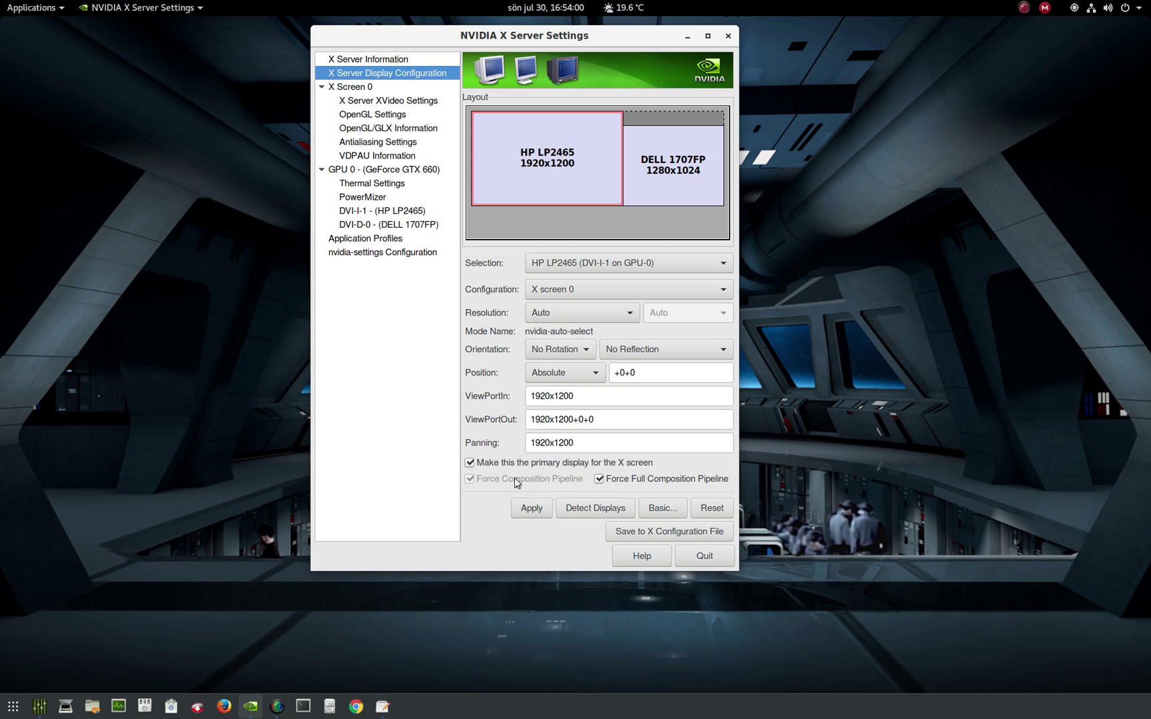
click(532, 510)
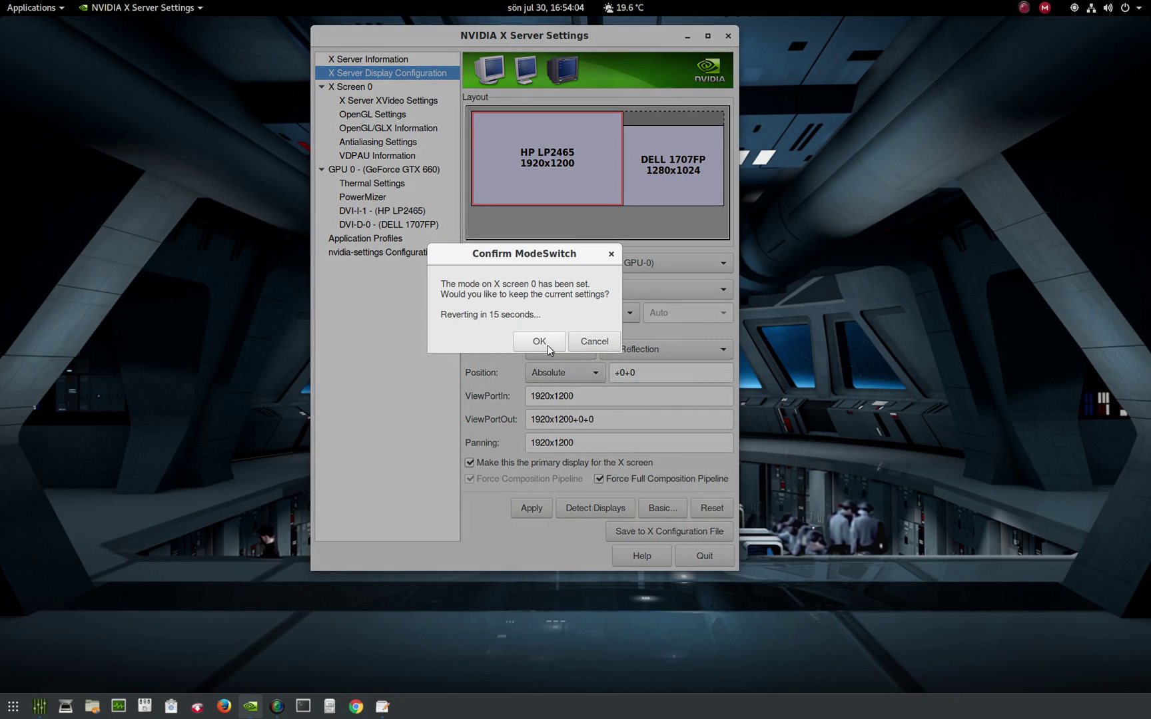
Keep the new display mode, then merge it into /etc/X11/xorg.conf after entering the password.
click(541, 341)
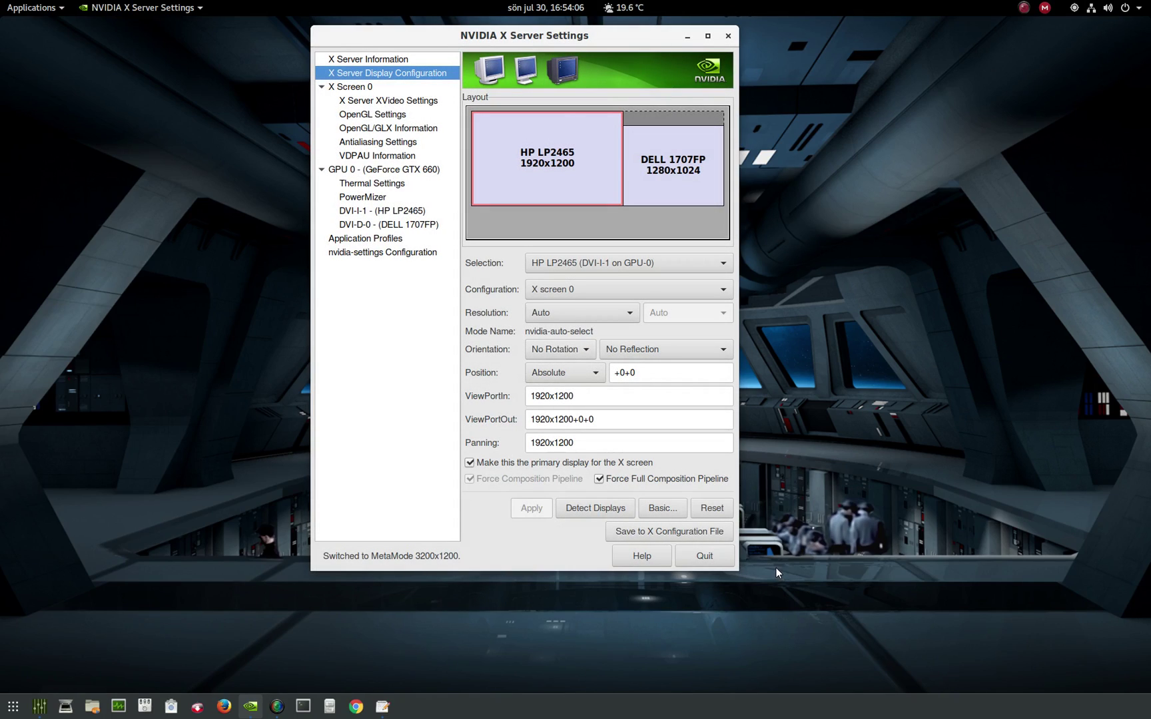
click(706, 532)
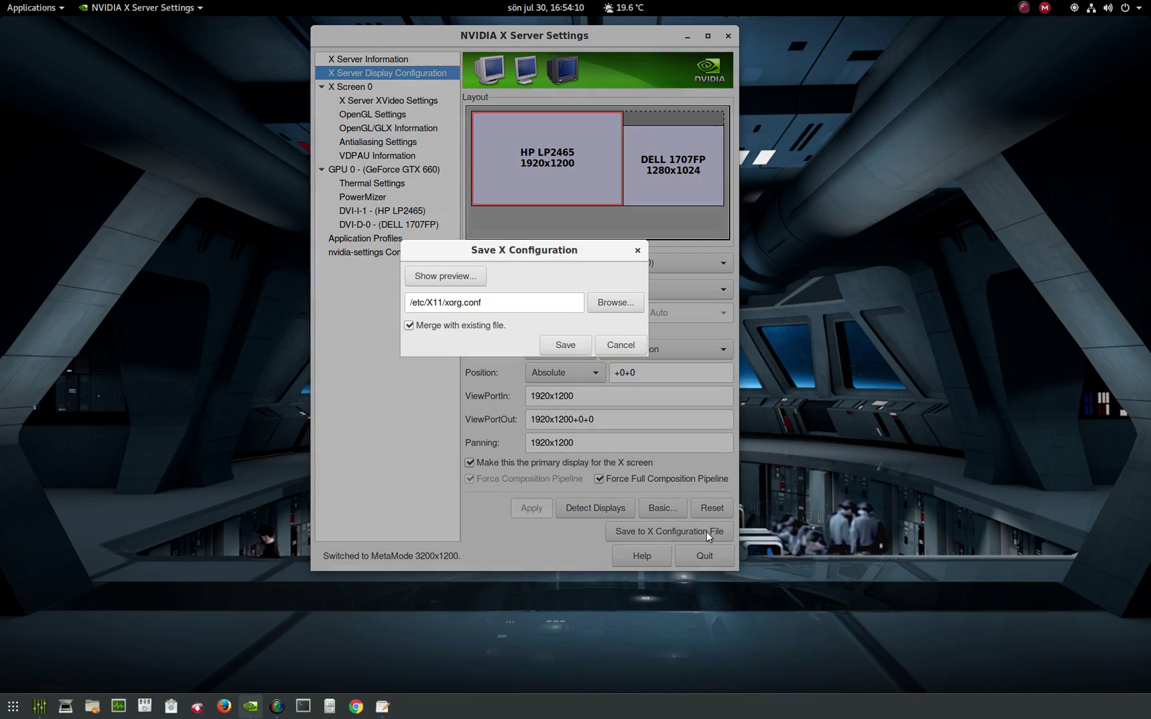
click(561, 344)
text(•••••)
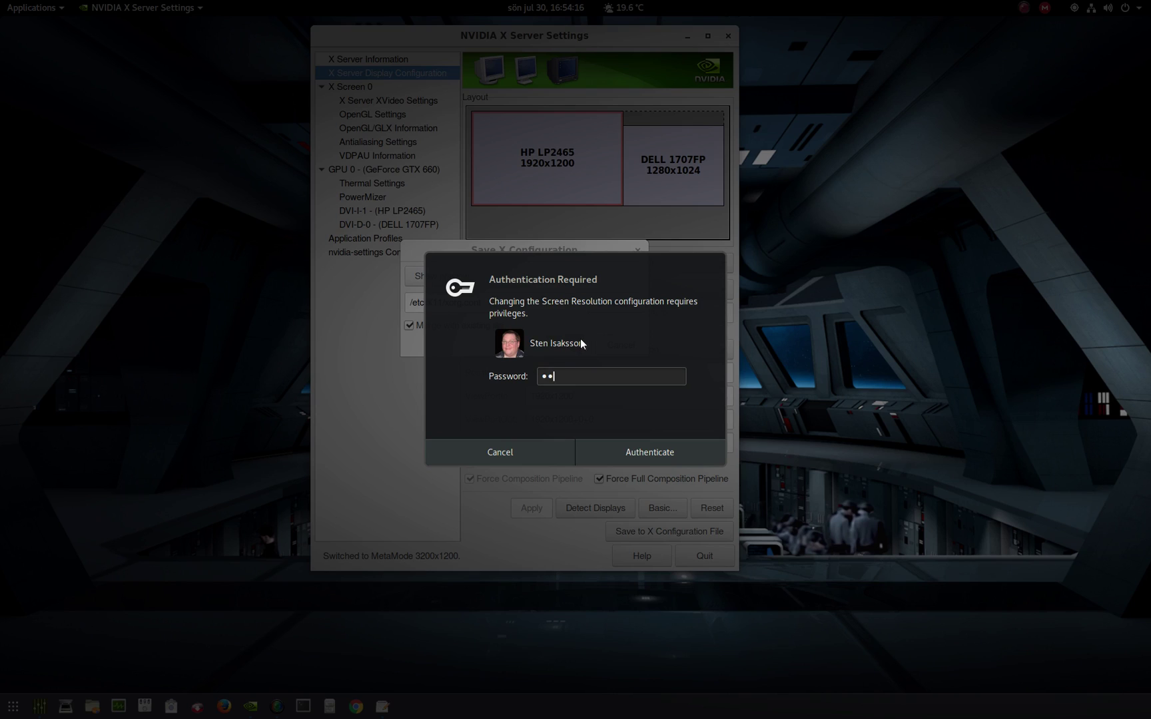
text(•••••••)
key(Return)
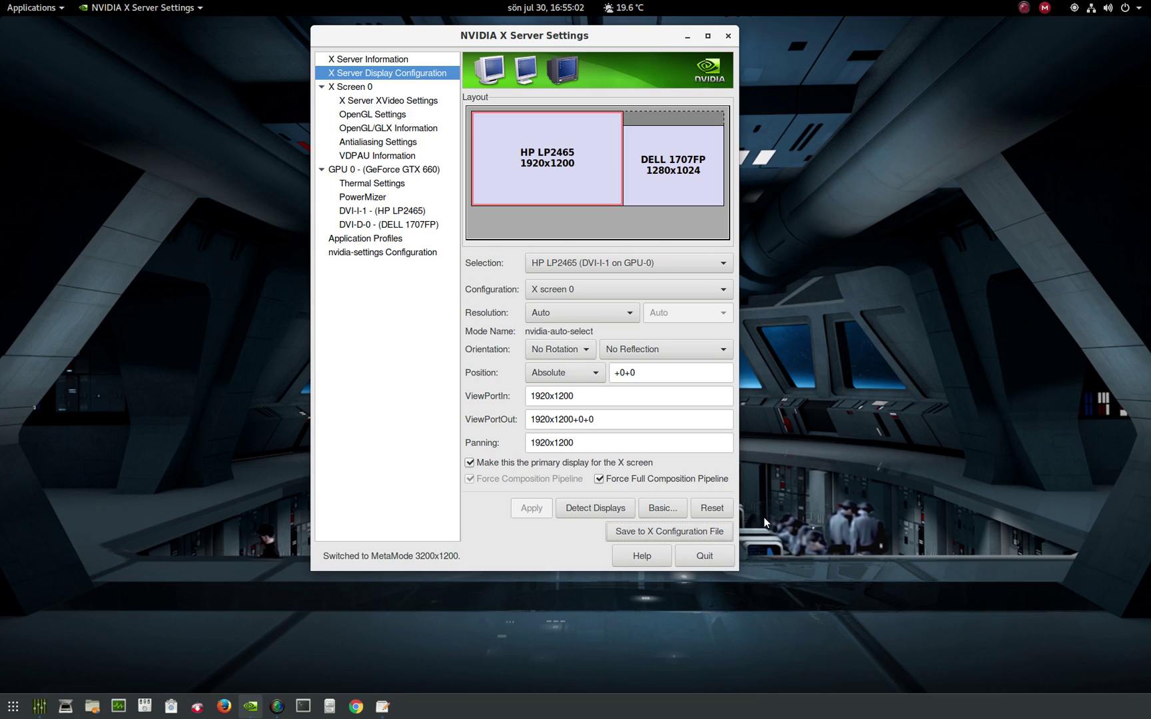
Quit NVIDIA settings and run sudo nemo in a new Terminal, entering the sudo password.
click(702, 554)
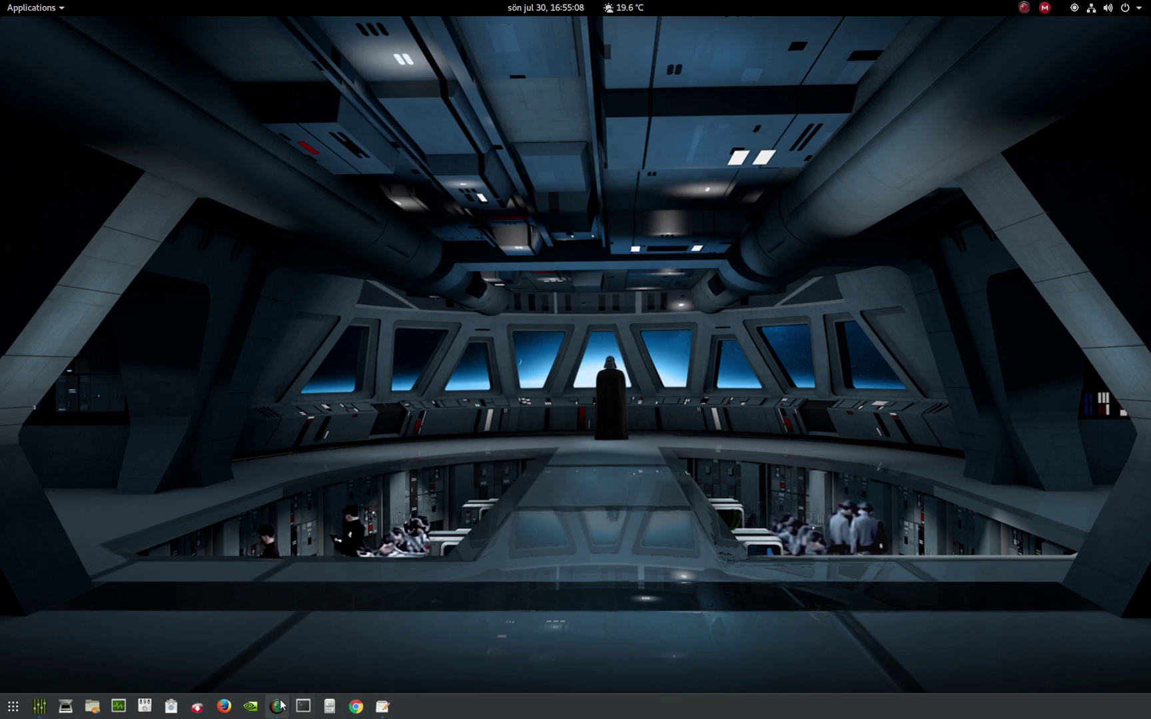
click(303, 707)
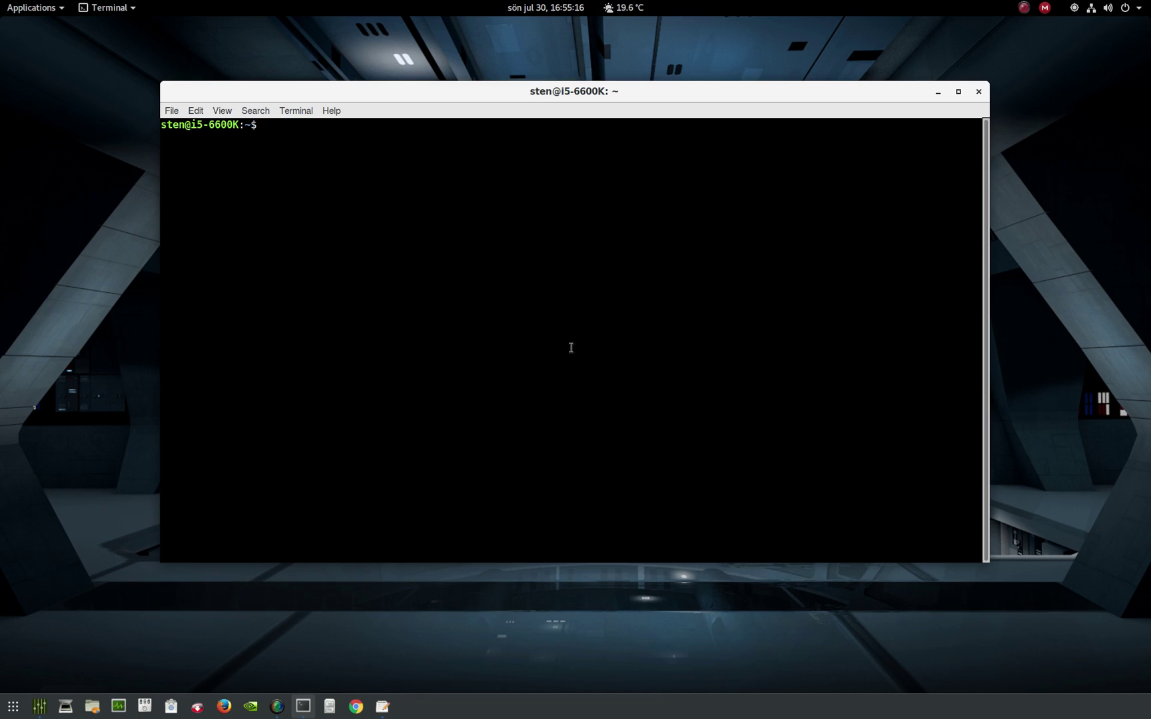
text(sudo)
text( na)
text(utilus)
key(BackSpace)
key(BackSpace)
key(BackSpace)
key(BackSpace)
key(BackSpace)
key(BackSpace)
key(BackSpace)
text(emo)
key(Return)
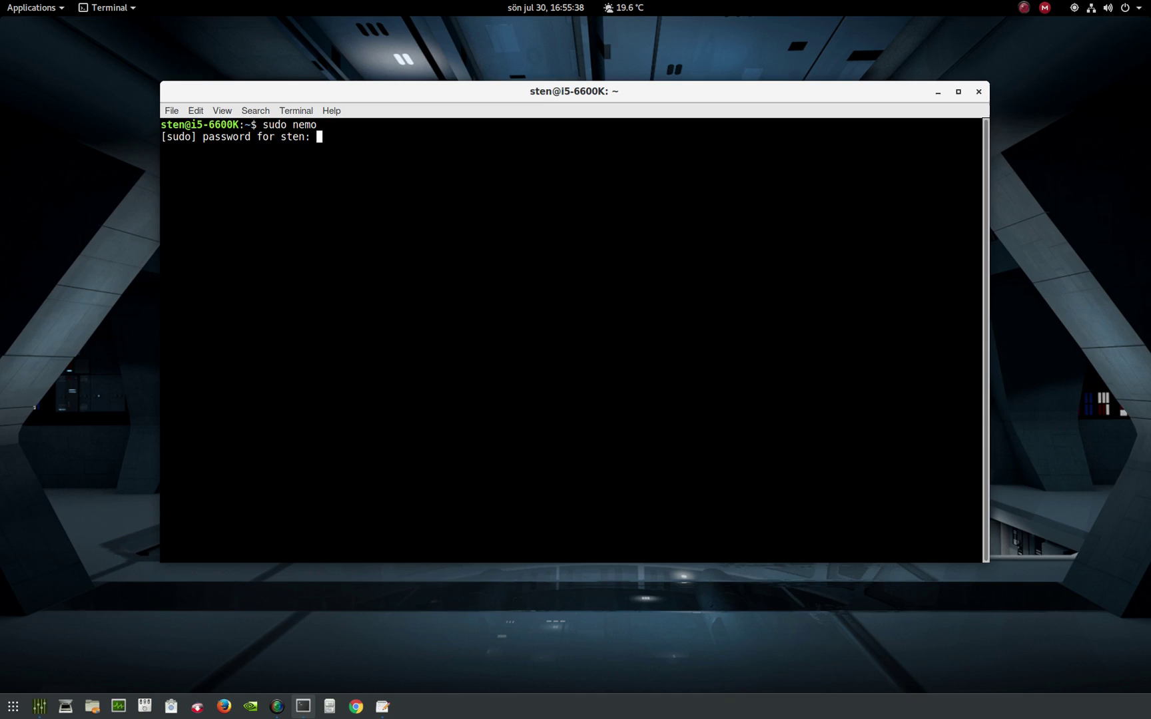
key(Return)
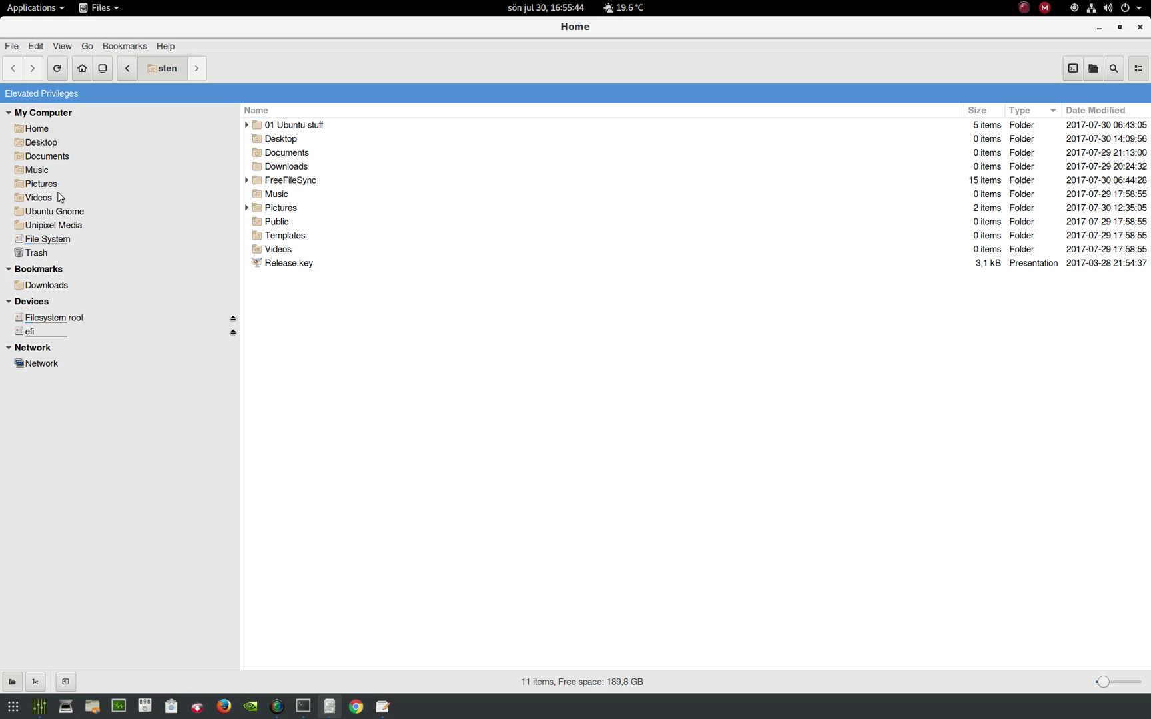
Browse from the file system root into the /etc/X11 folder.
click(58, 241)
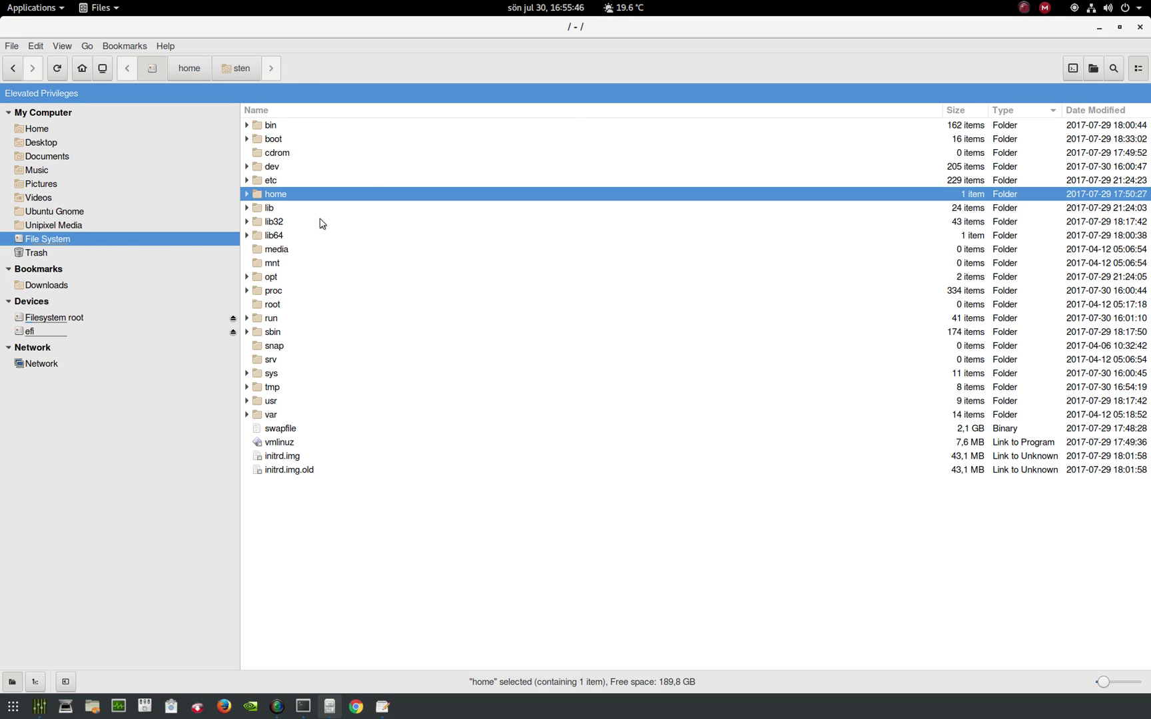
click(360, 178)
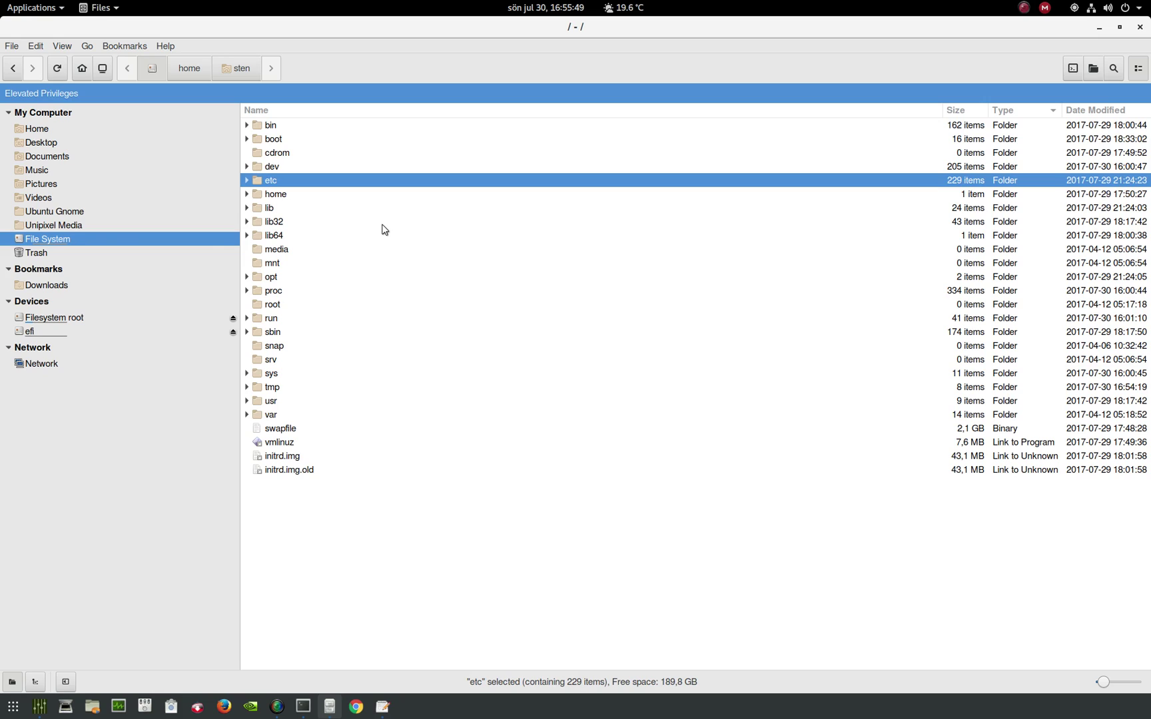
double_click(346, 185)
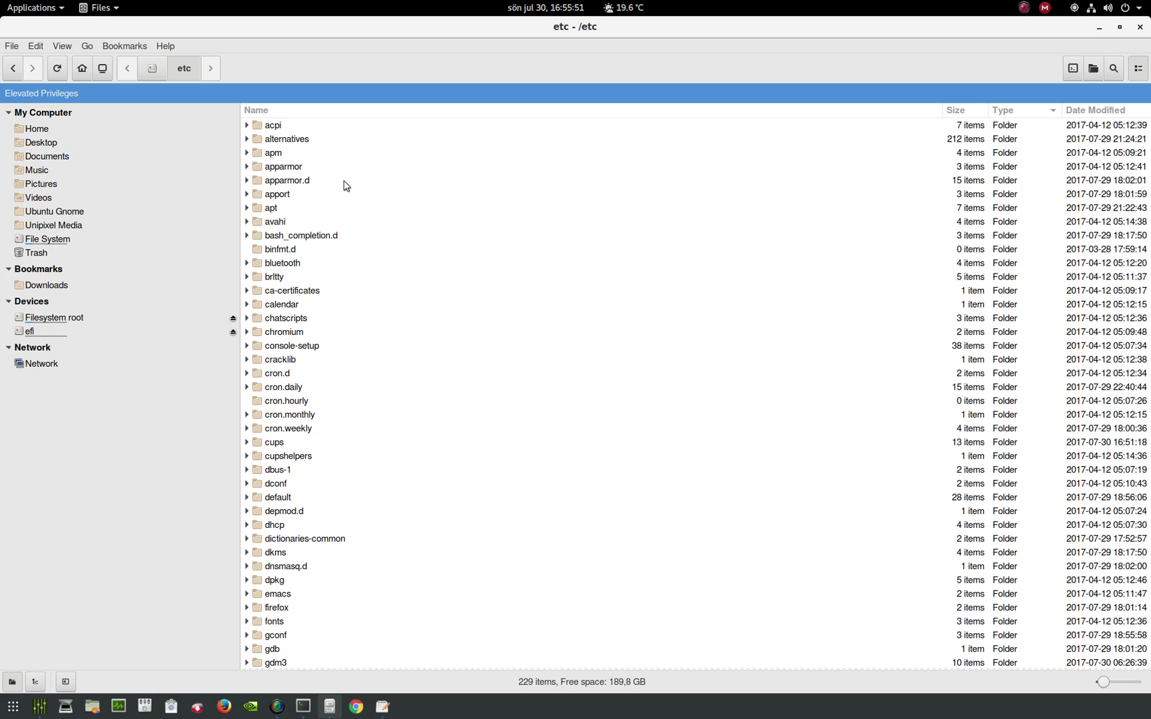
scroll(406, 366, down, 15)
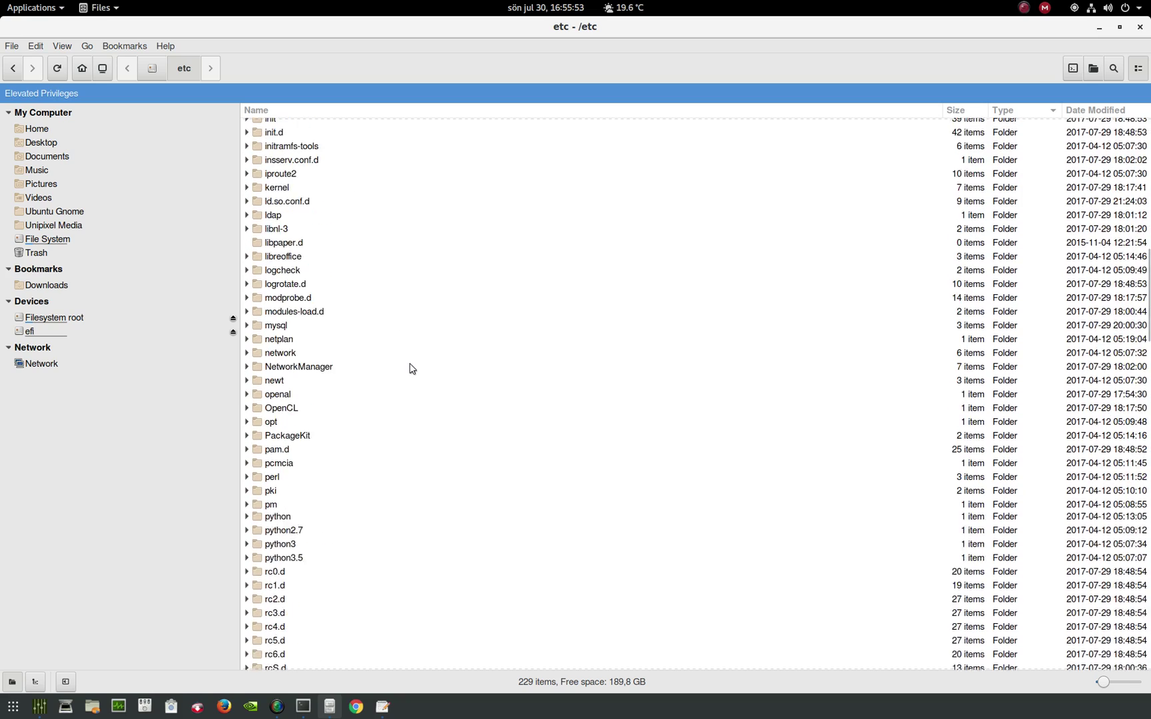
scroll(409, 368, down, 5)
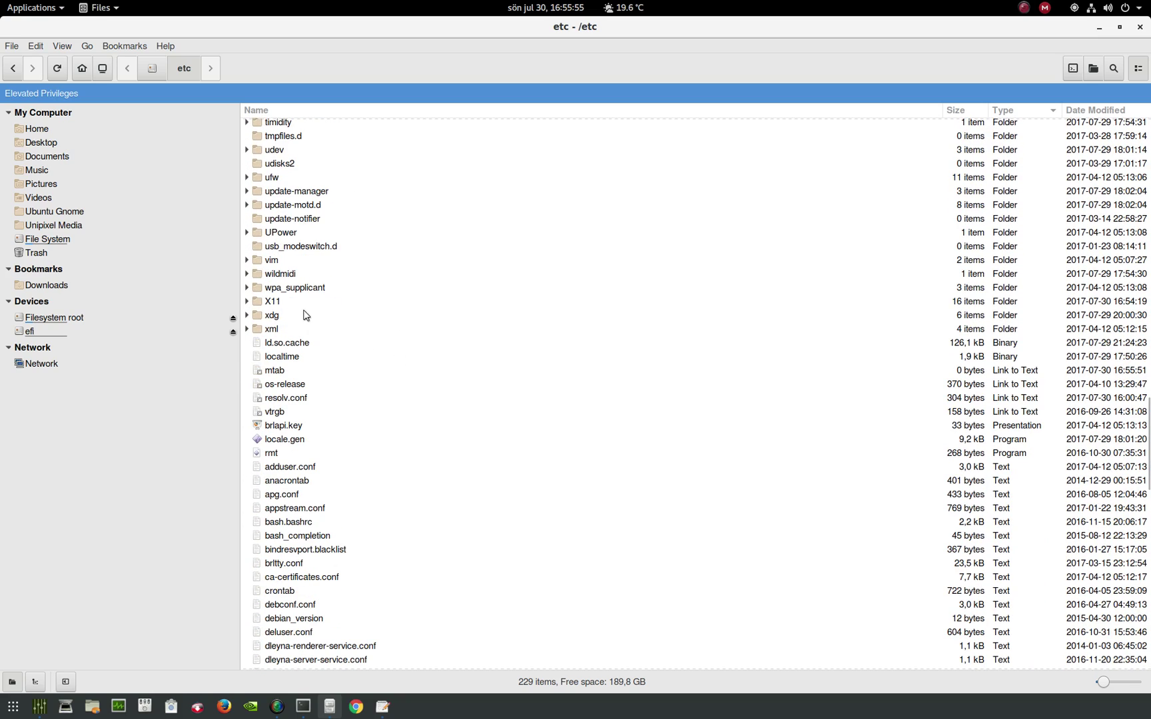
click(297, 303)
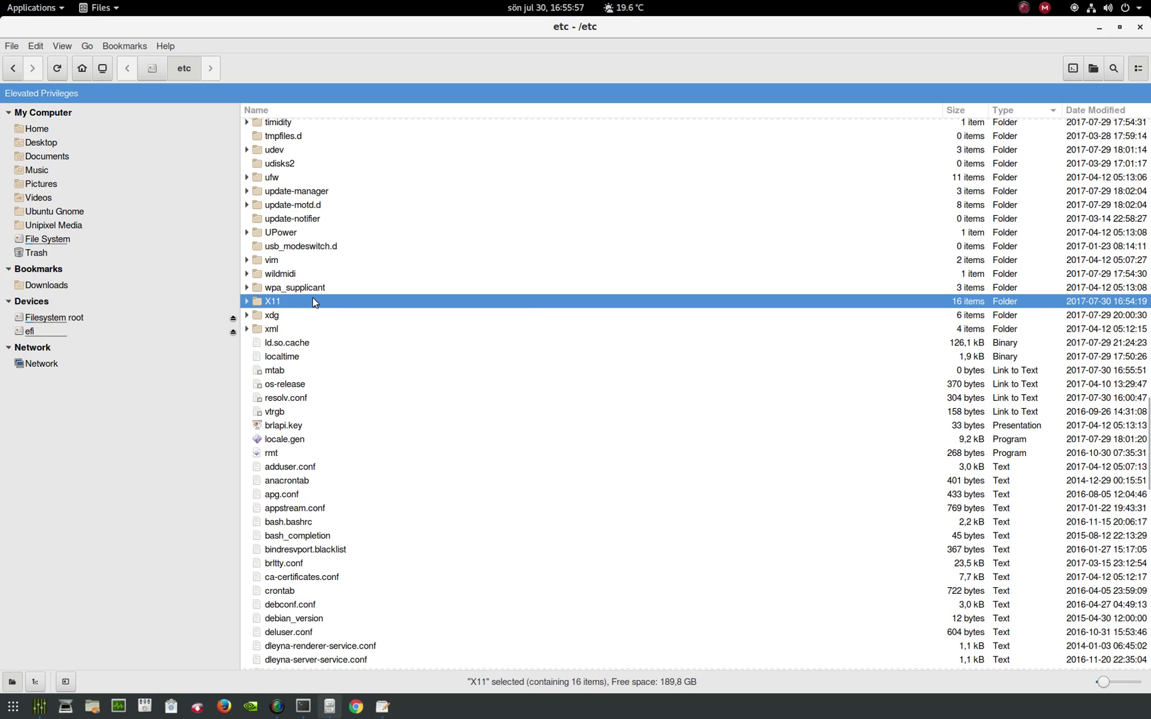
double_click(313, 301)
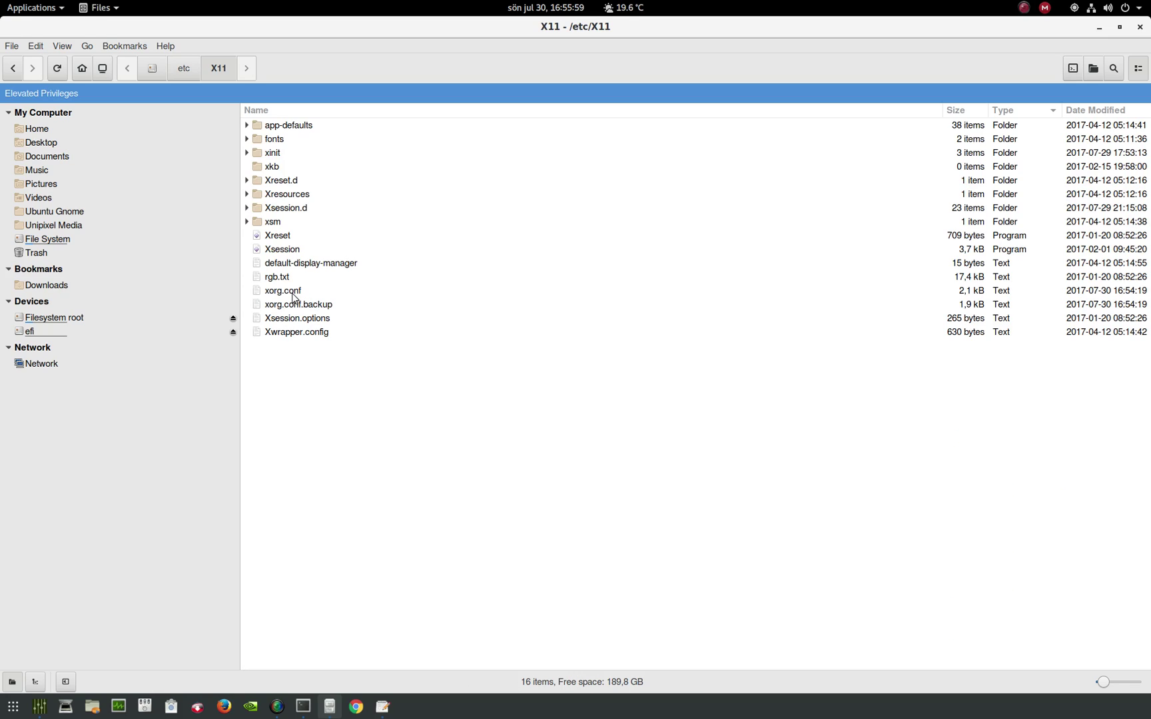
Open xorg.conf (not xorg.conf.backup) in Text Editor.
click(293, 298)
ctrl+click(295, 306)
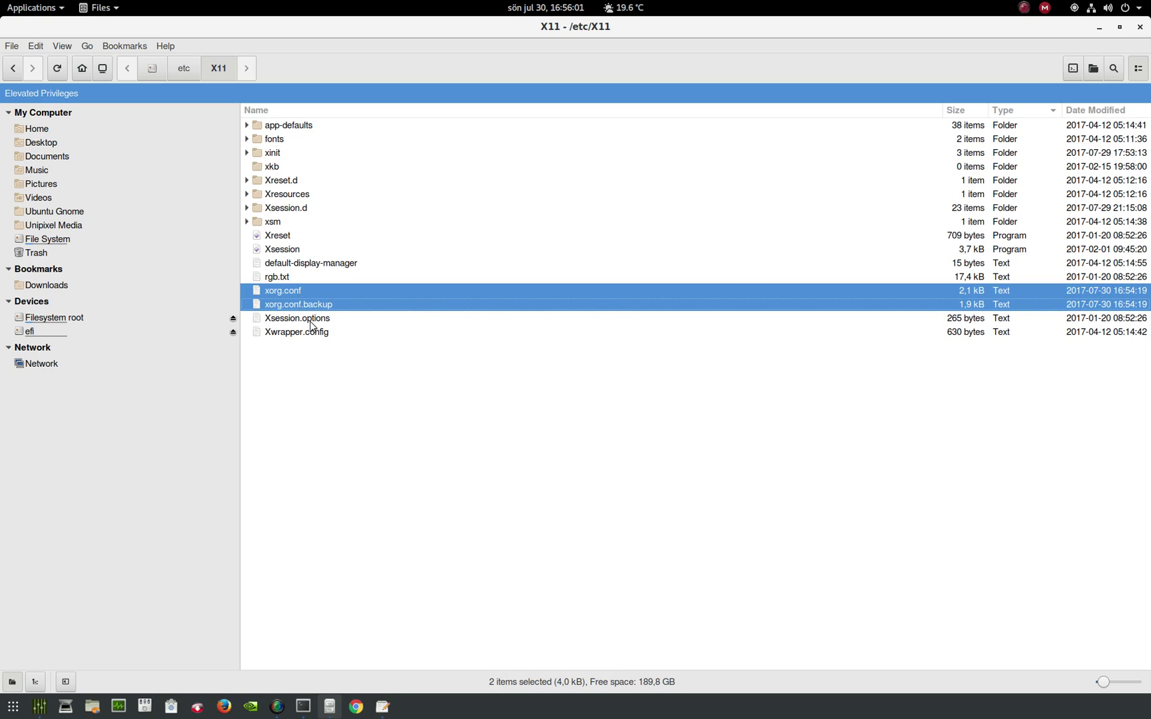
click(325, 305)
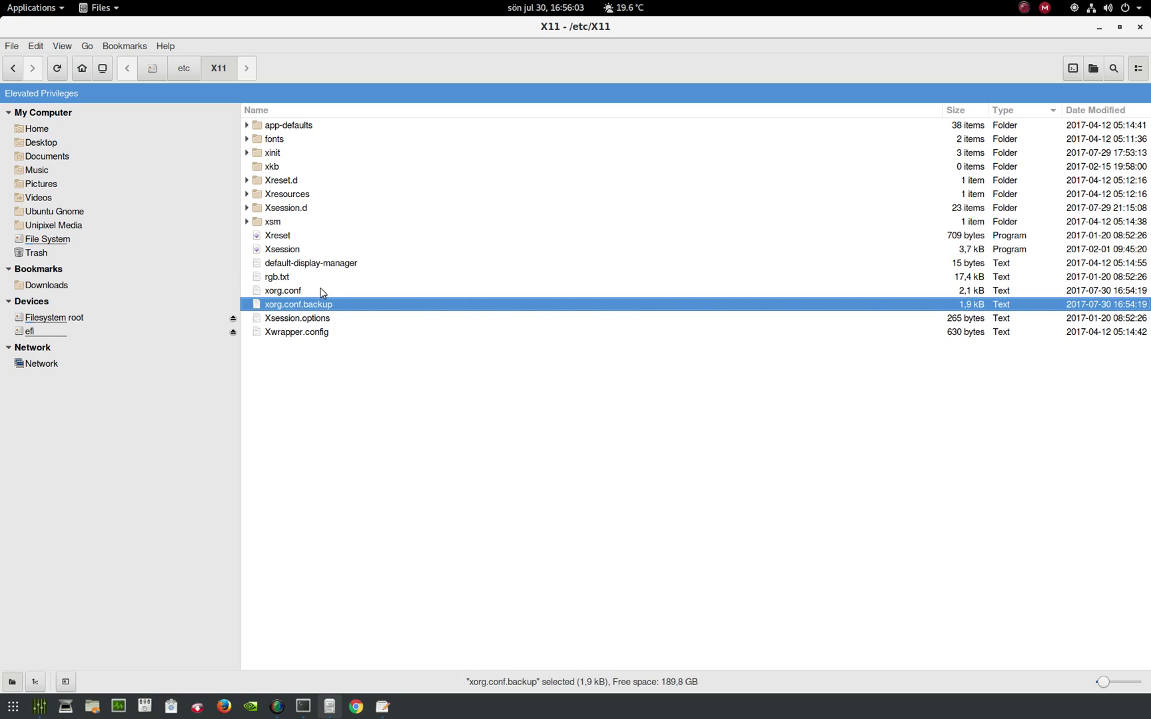
click(320, 289)
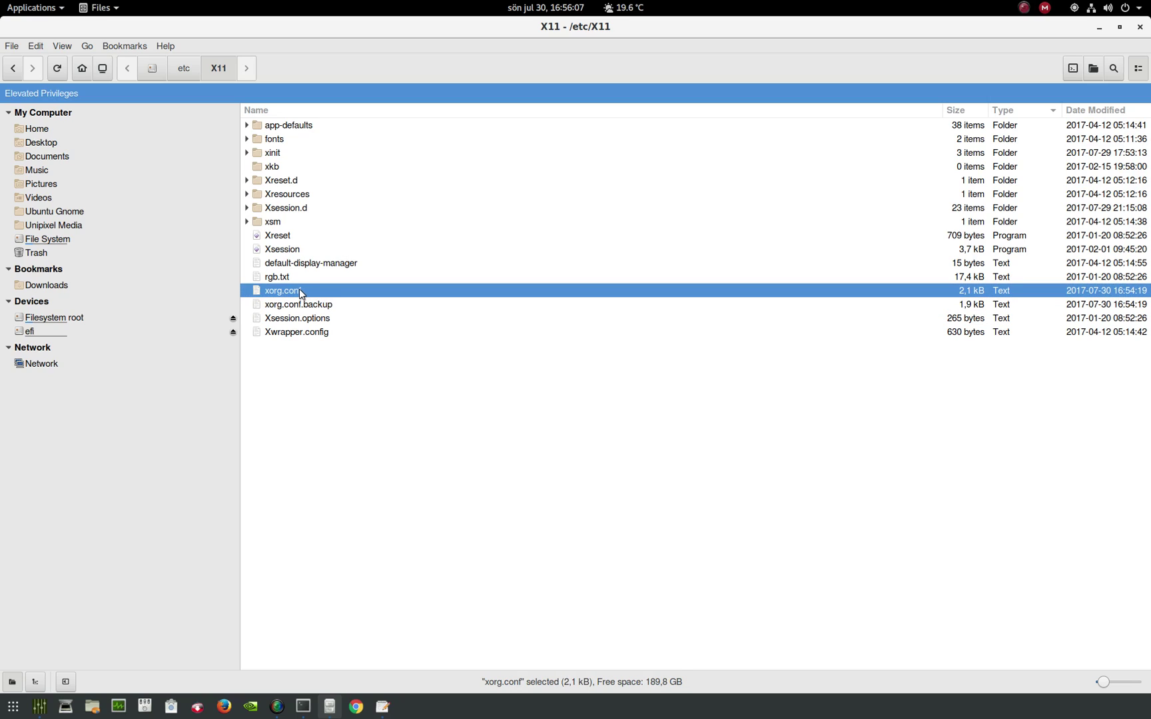
double_click(300, 288)
Copy {ForceCompositionPipeline=On, ForceFullCompositionPipeline=On} from DVI-I-1's metamodes entry.
scroll(419, 307, down, 5)
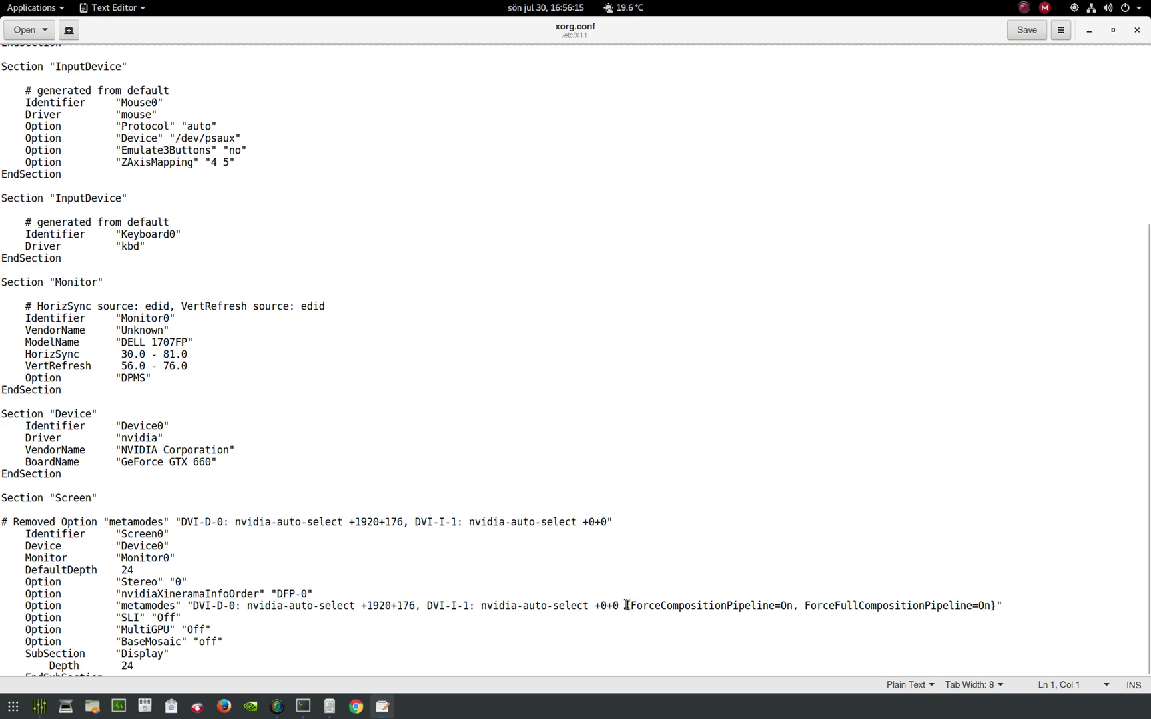
drag(625, 605, 997, 612)
key(ctrl+c)
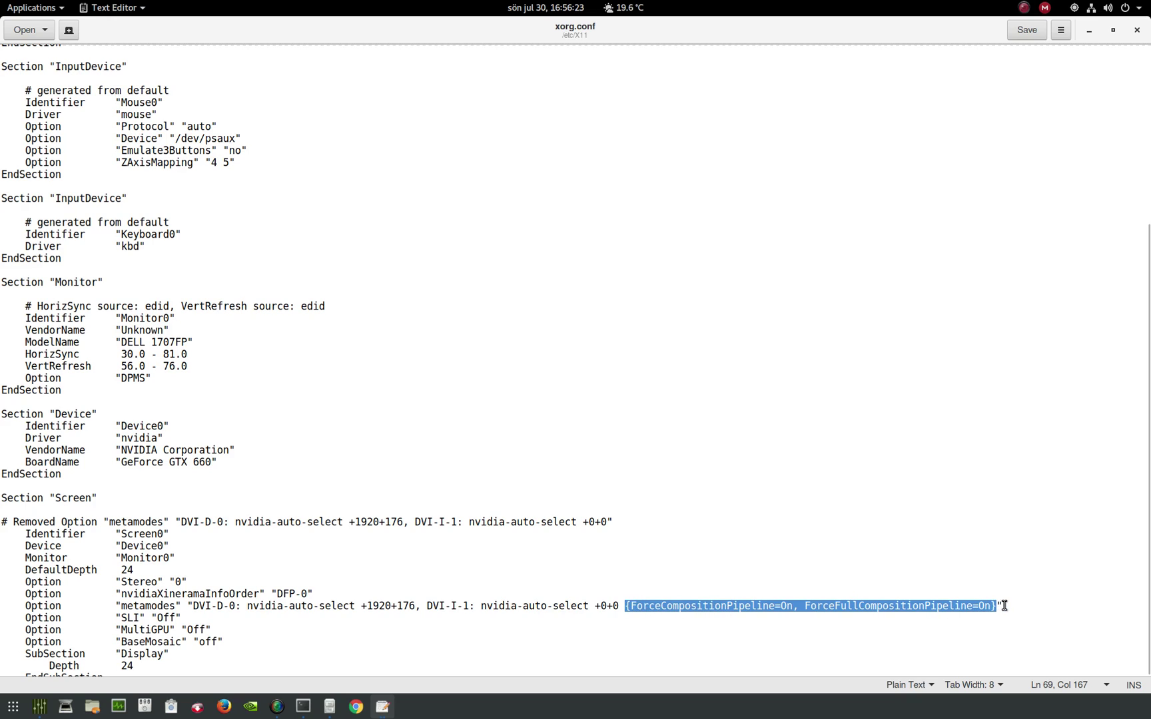
right_click(832, 607)
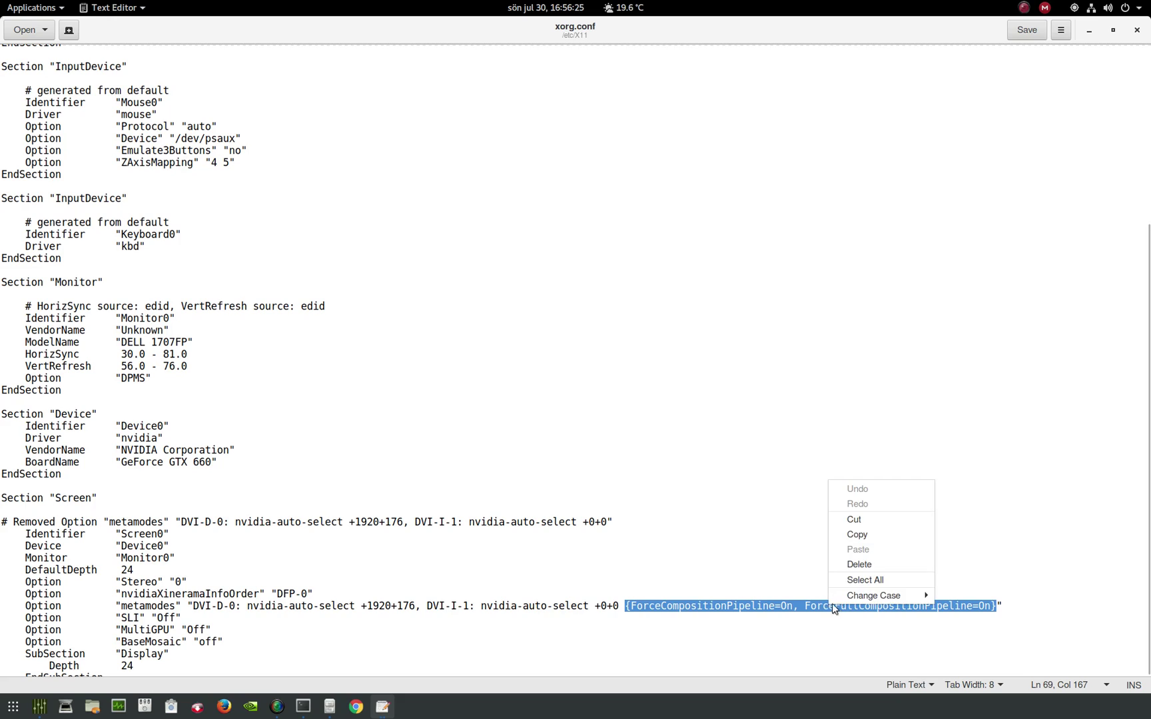
click(857, 534)
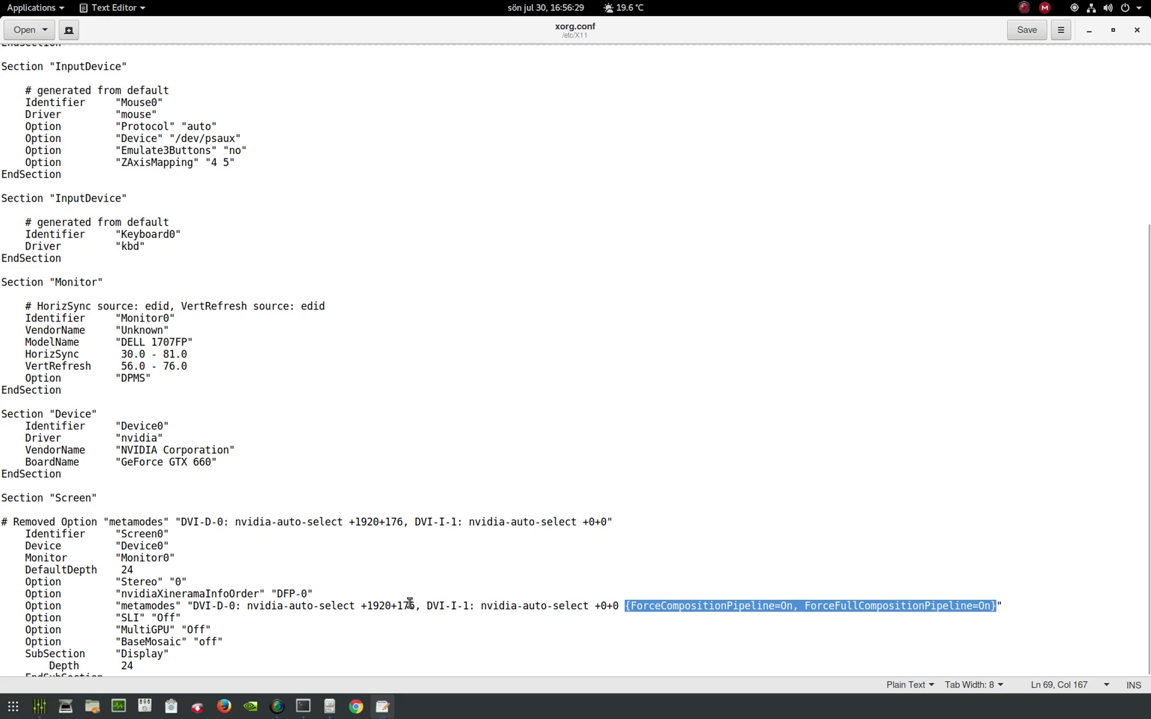
drag(194, 606, 417, 607)
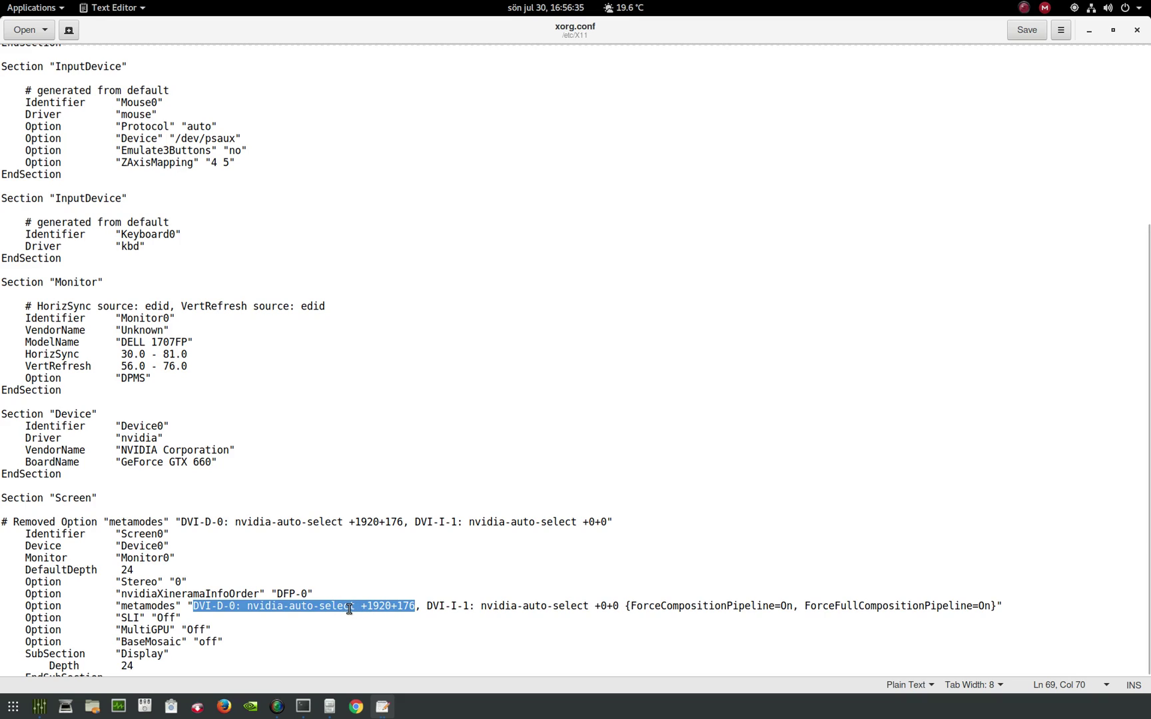
Compare the Display Configuration and XVideo Settings pages in NVIDIA X Server Settings.
click(251, 706)
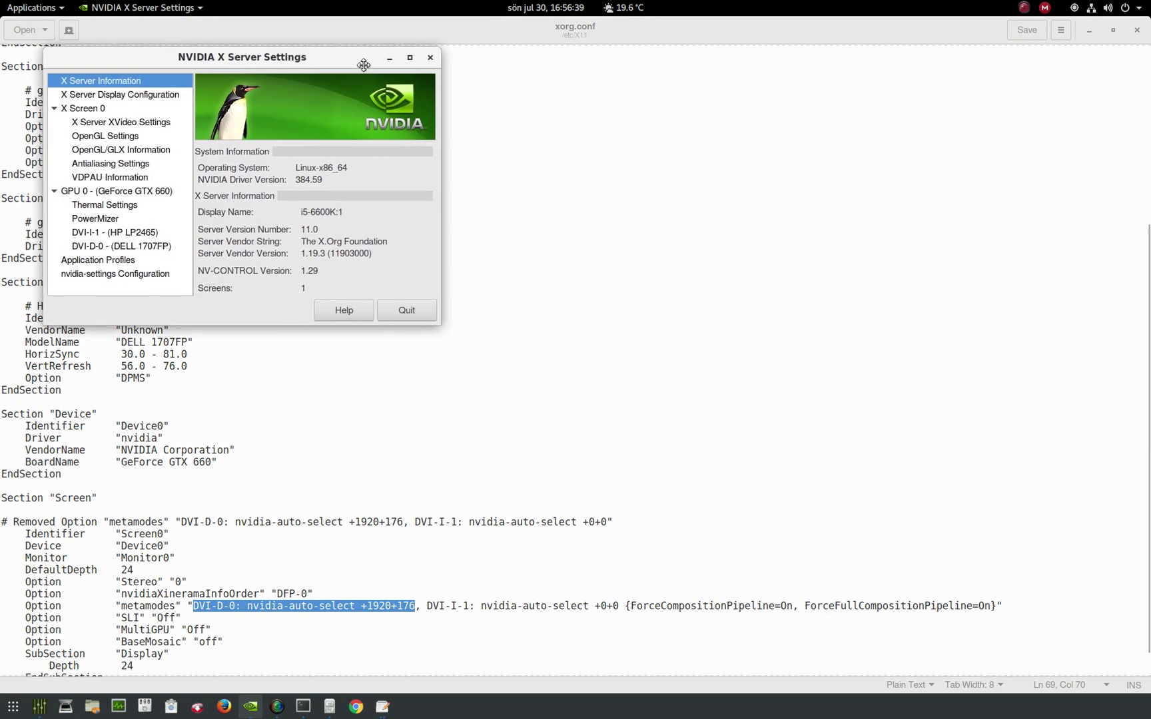
click(505, 178)
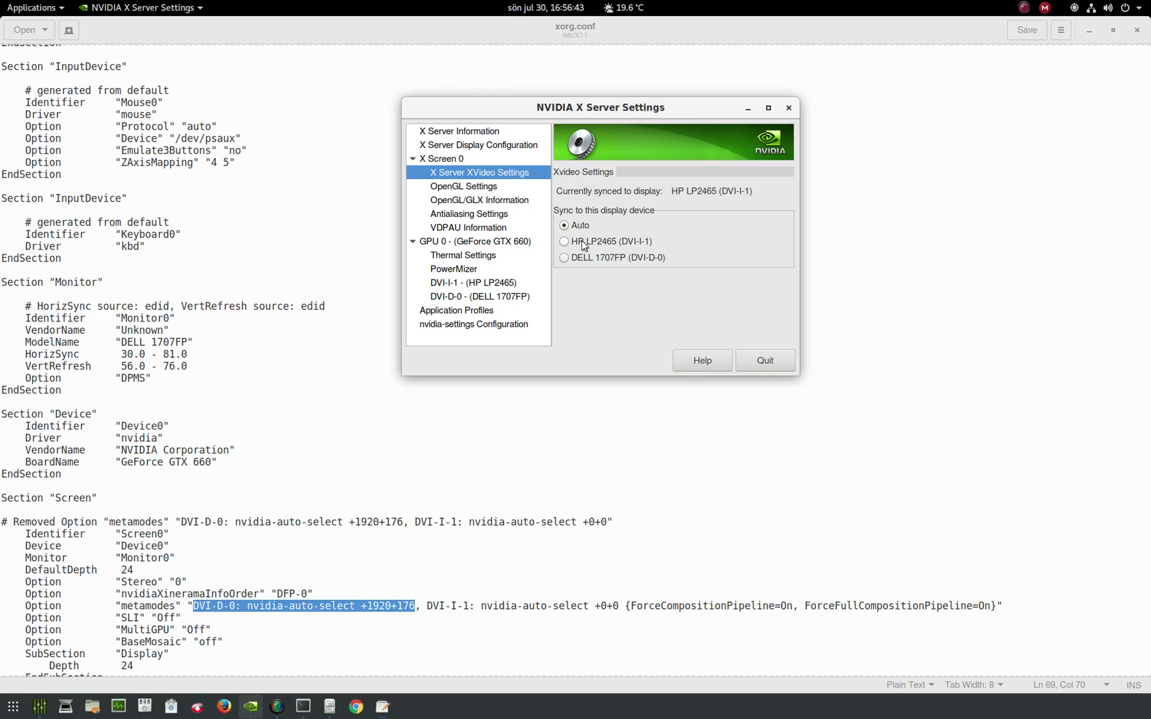
click(516, 146)
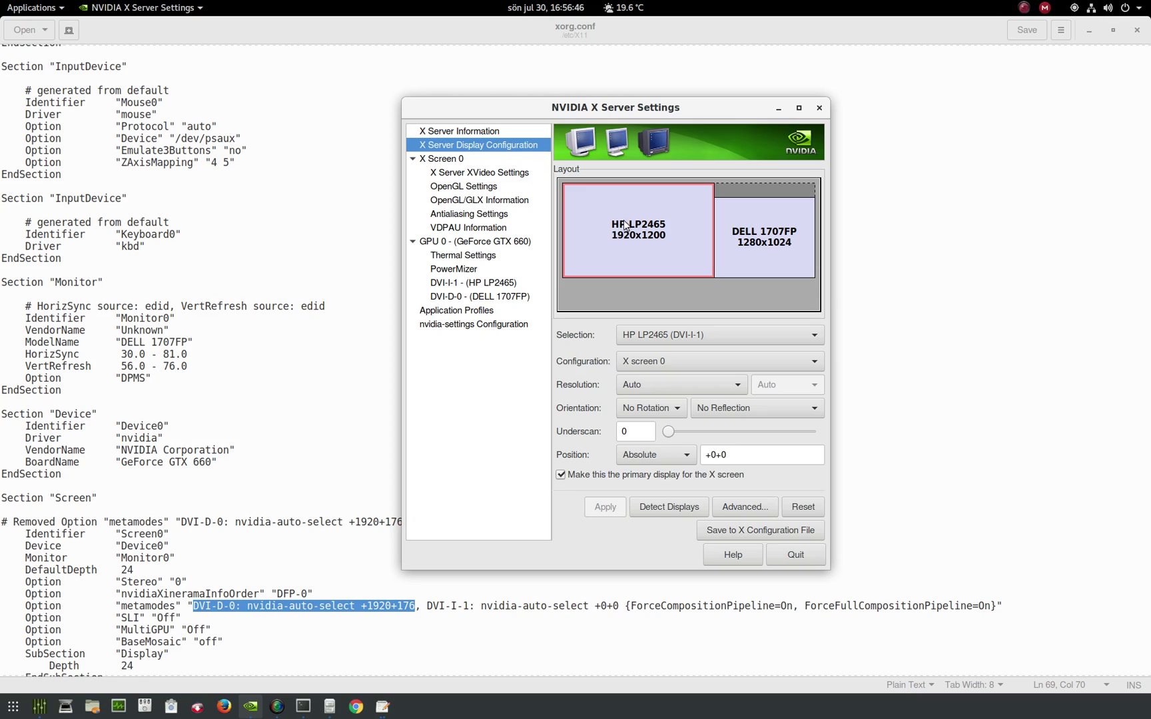
click(504, 174)
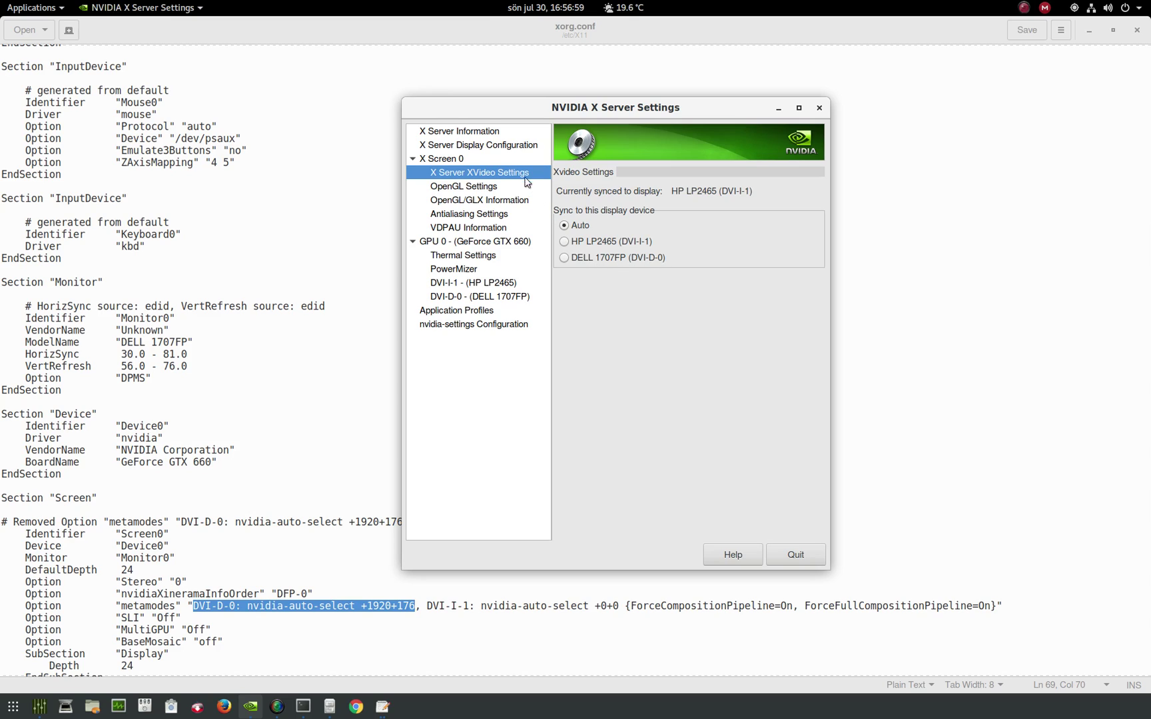
click(520, 146)
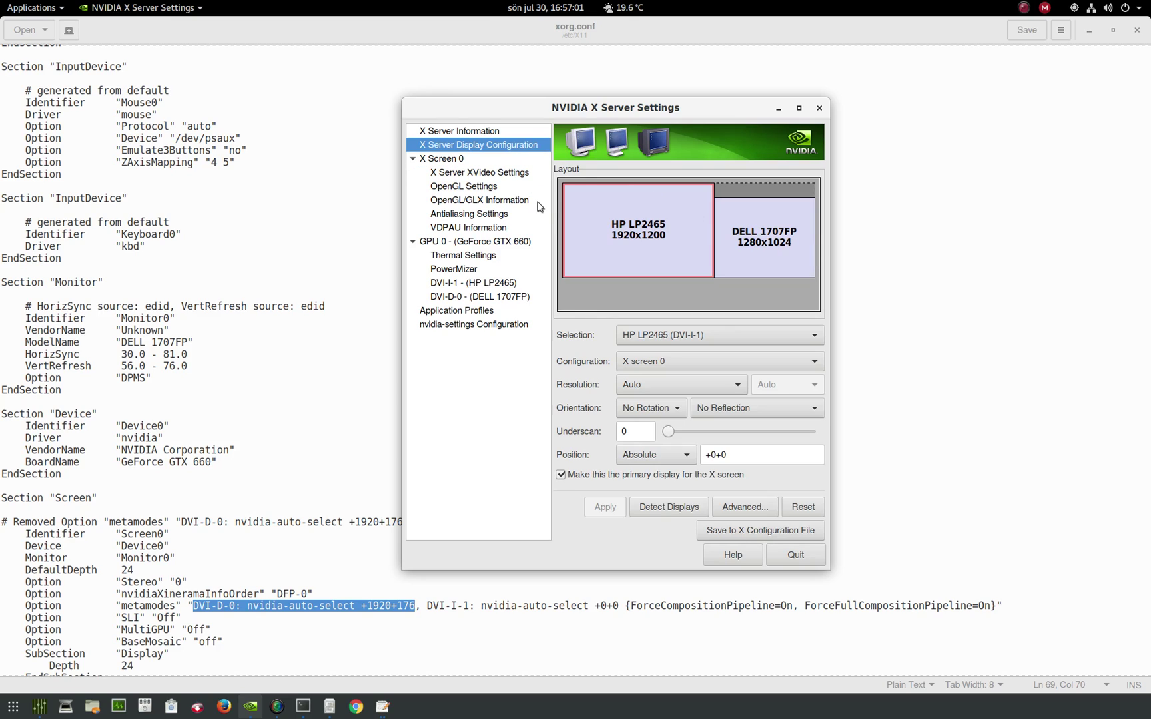
click(515, 172)
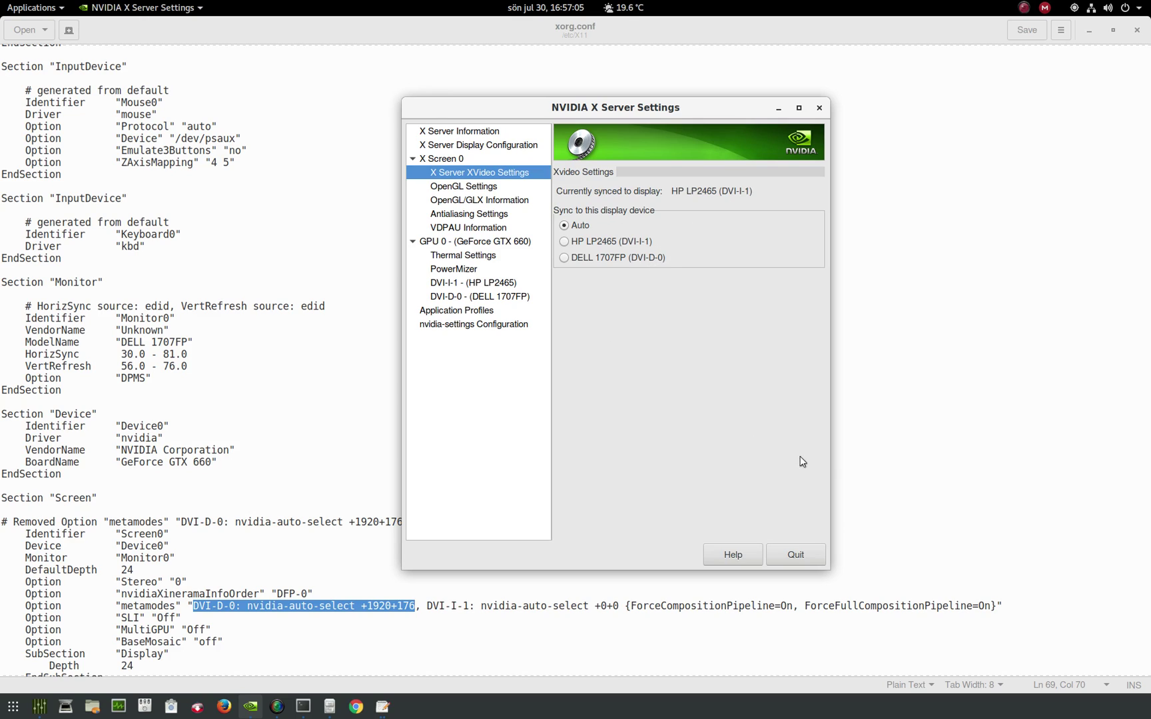
Paste the composition pipeline block right after DVI-D-0's +1920+176 position on the metamodes line.
key(ctrl+q)
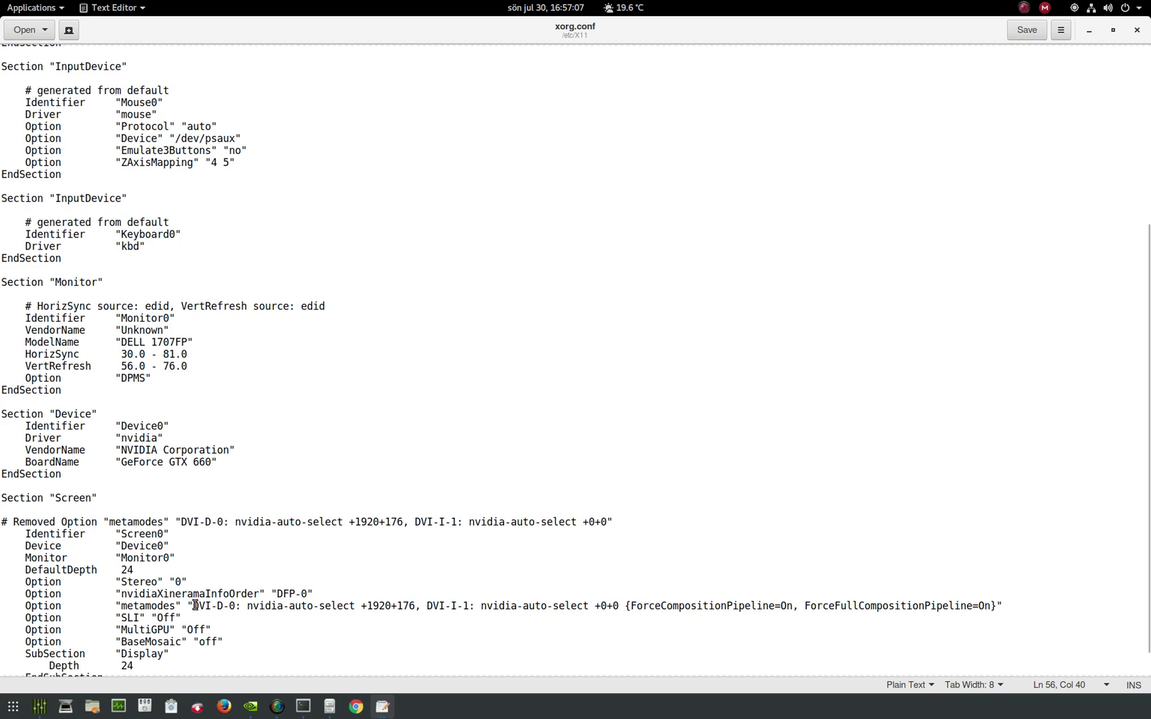
drag(193, 605, 236, 605)
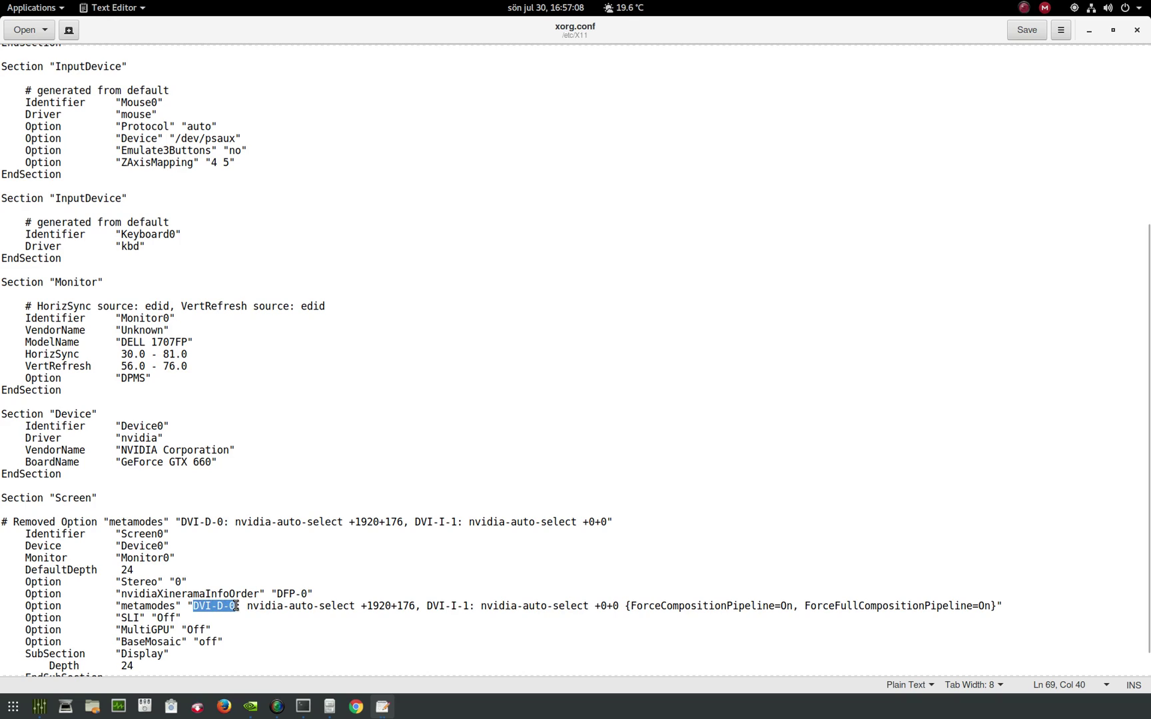
click(416, 605)
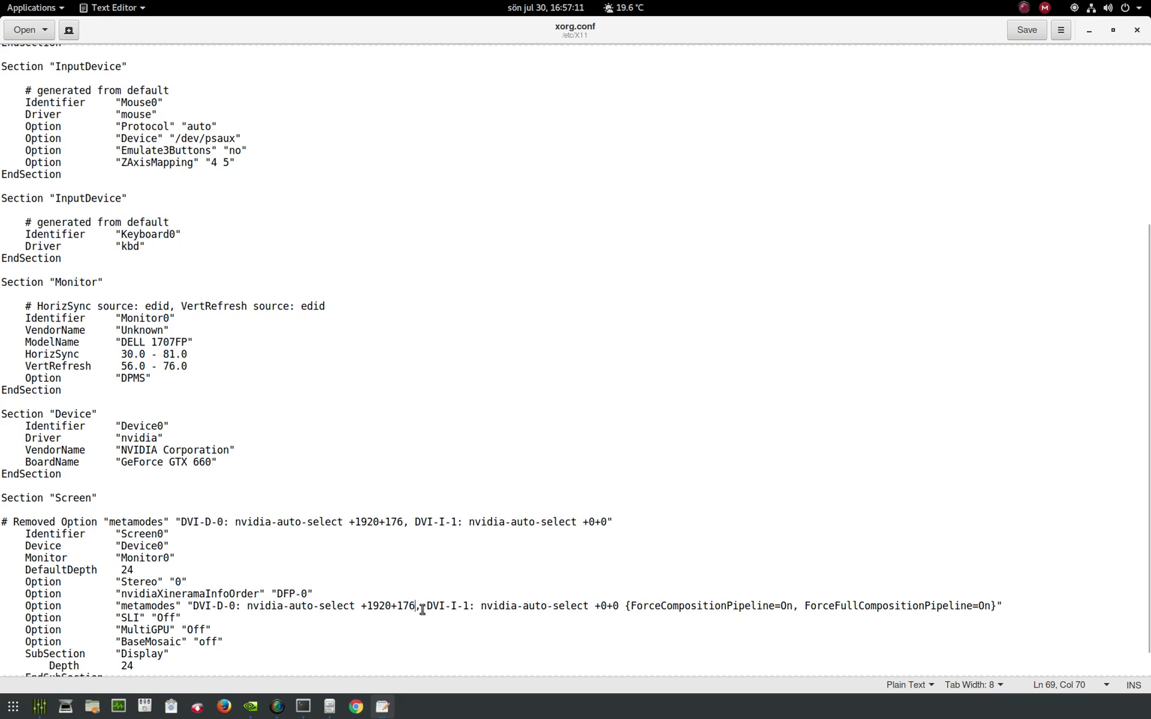
drag(361, 606, 412, 605)
click(417, 607)
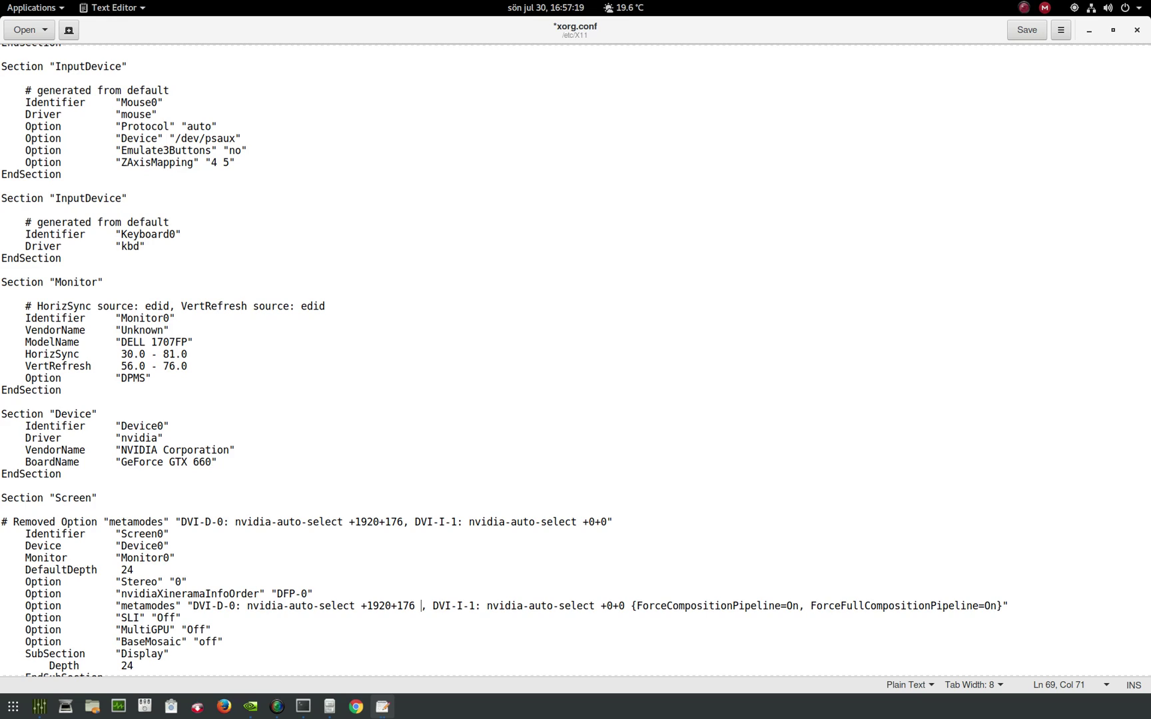
key(ctrl+v)
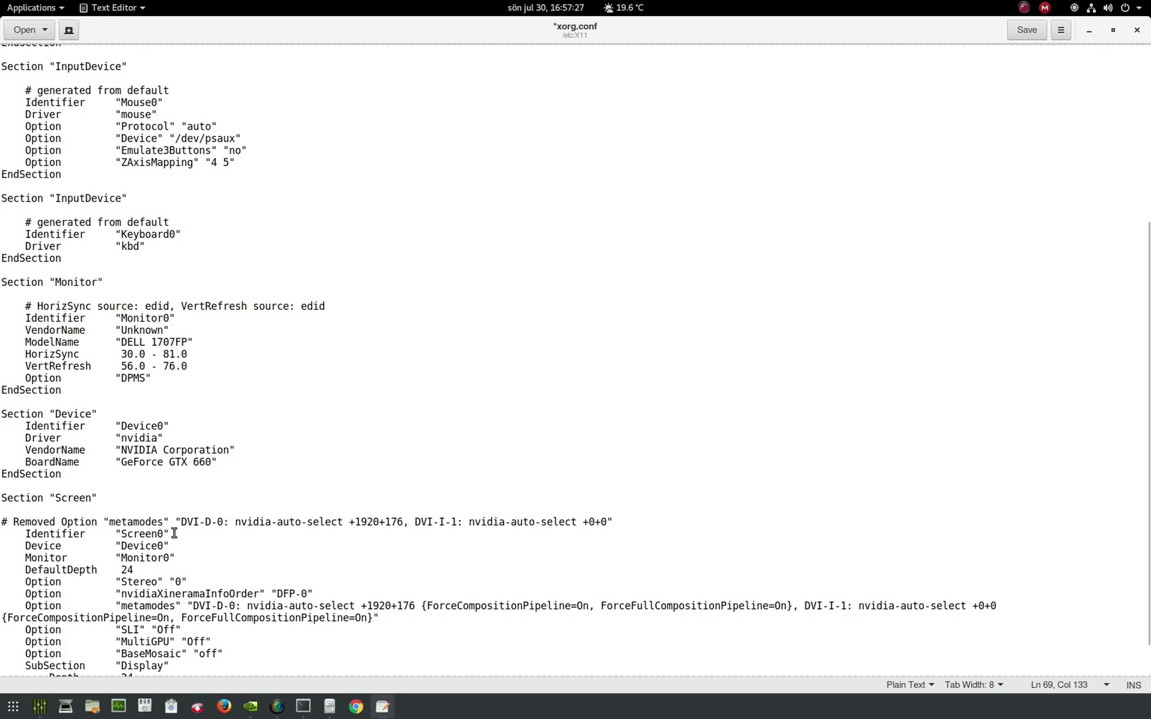
Duplicate the Option "Stereo" "0" line below BoardName and change it to Option "TripleBuffer" "True".
click(189, 580)
drag(189, 580, 2, 582)
key(ctrl+c)
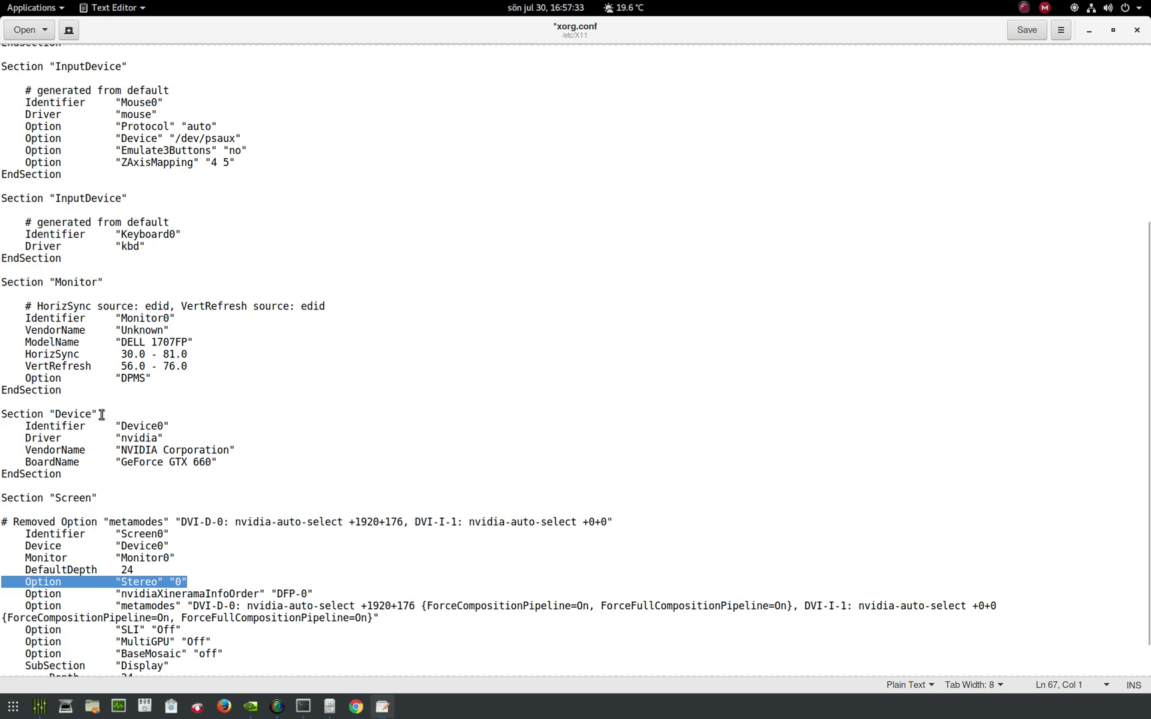
drag(104, 414, 1, 412)
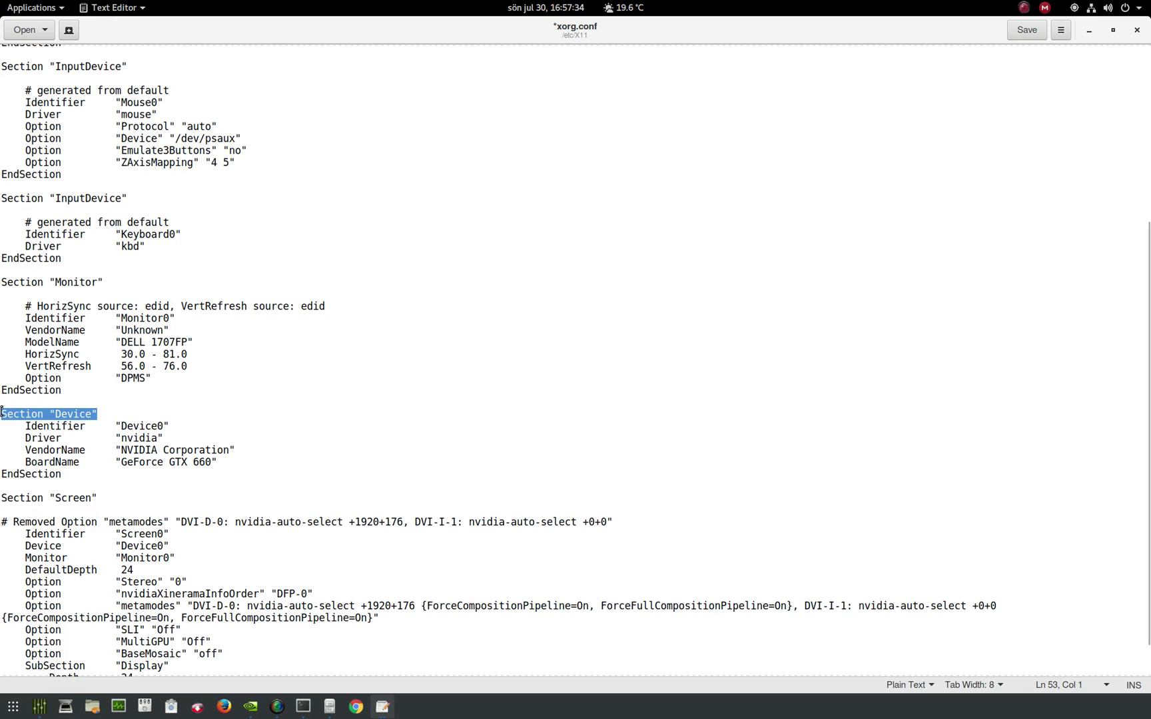
click(238, 461)
key(Return)
key(ctrl+v)
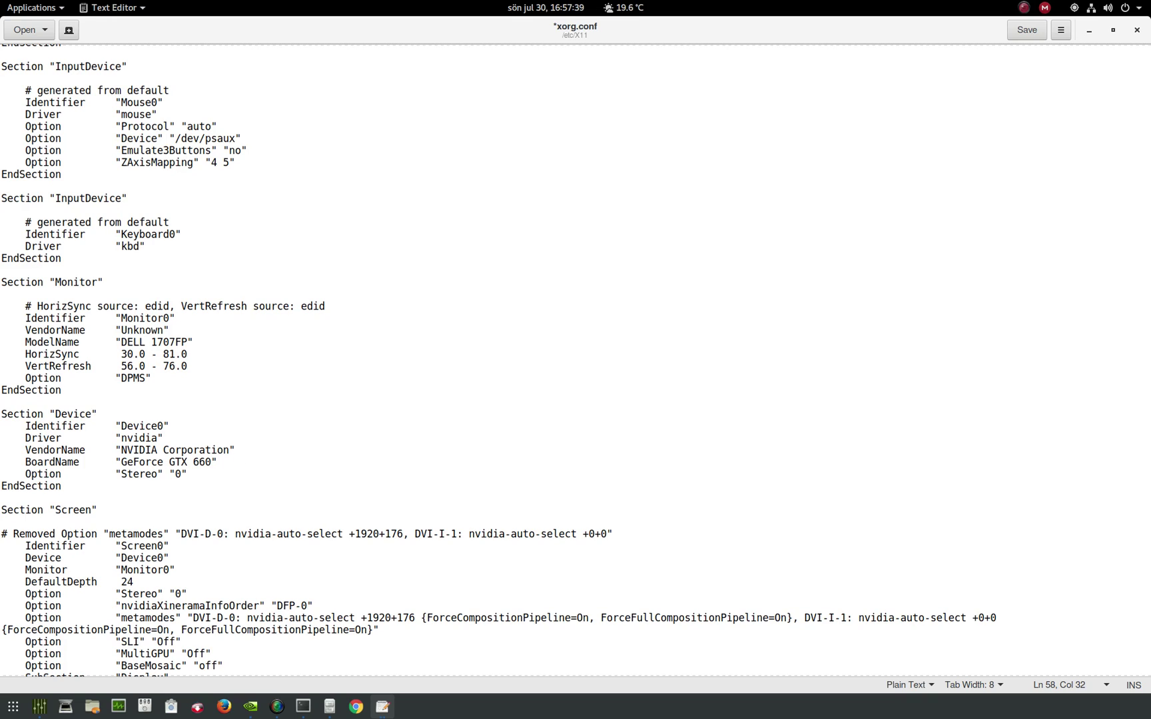
key(BackSpace)
key(BackSpace)
key(BackSpace)
key(BackSpace)
key(BackSpace)
key(BackSpace)
text(TripleBuffer" "True)
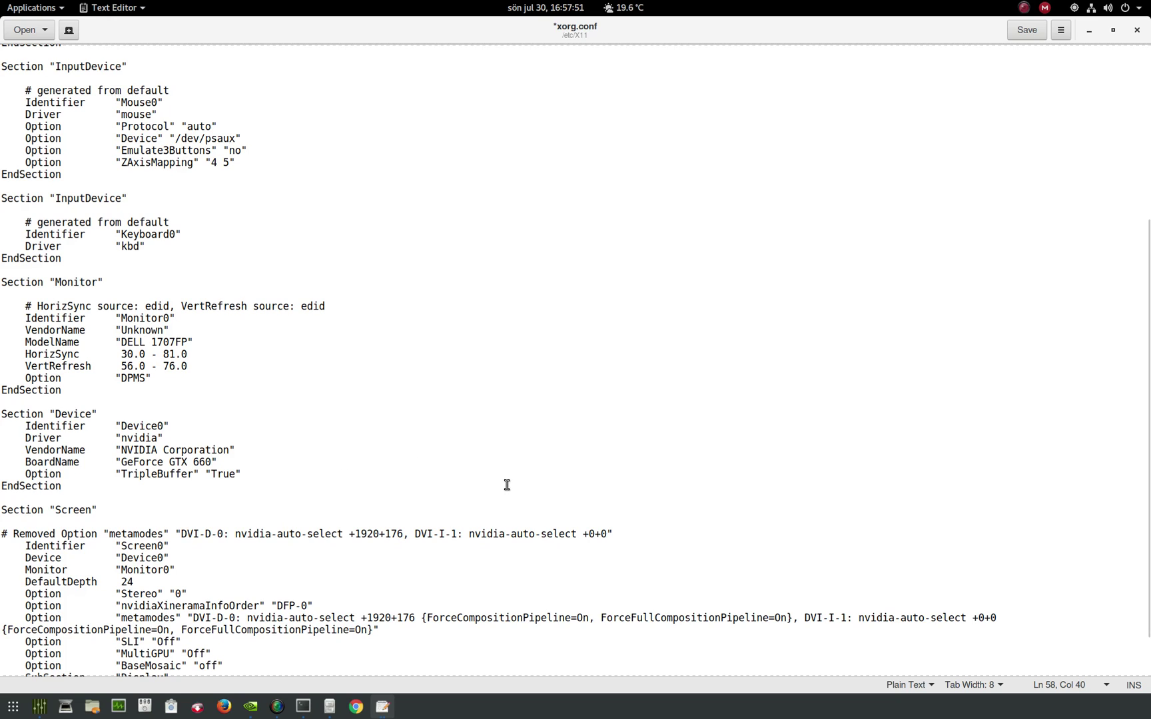
scroll(509, 485, down, 2)
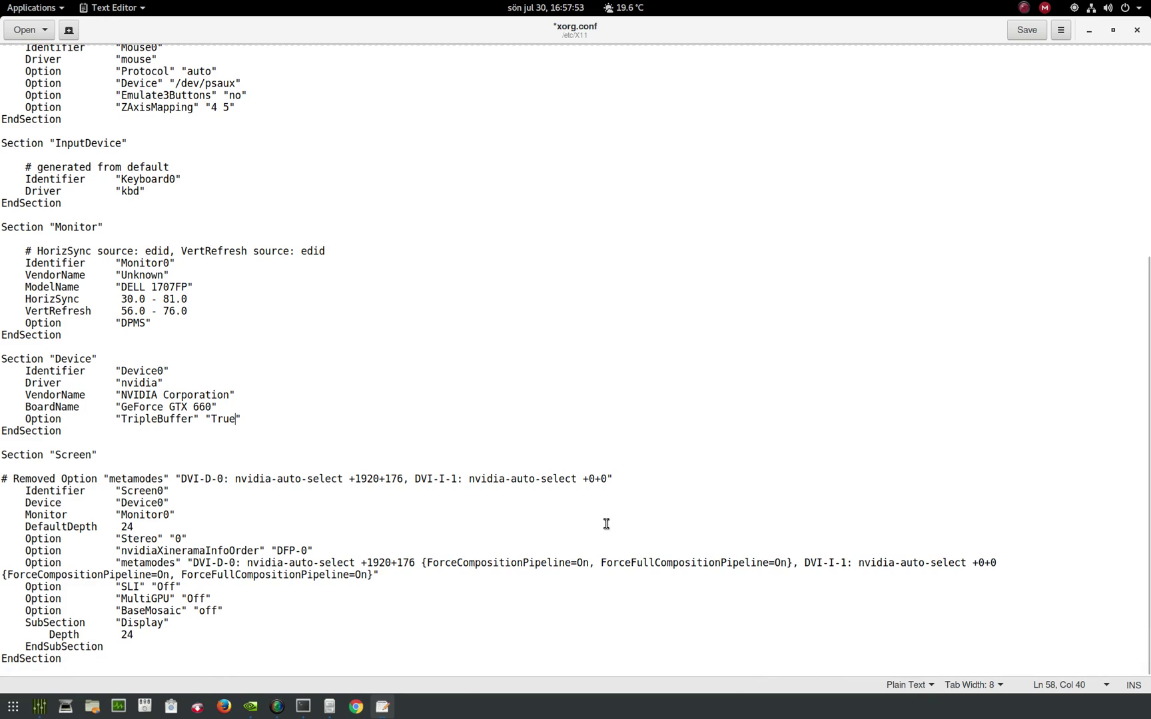
Save xorg.conf, then close Text Editor, NVIDIA X Server Settings, Nemo and the Terminal.
key(ctrl+s)
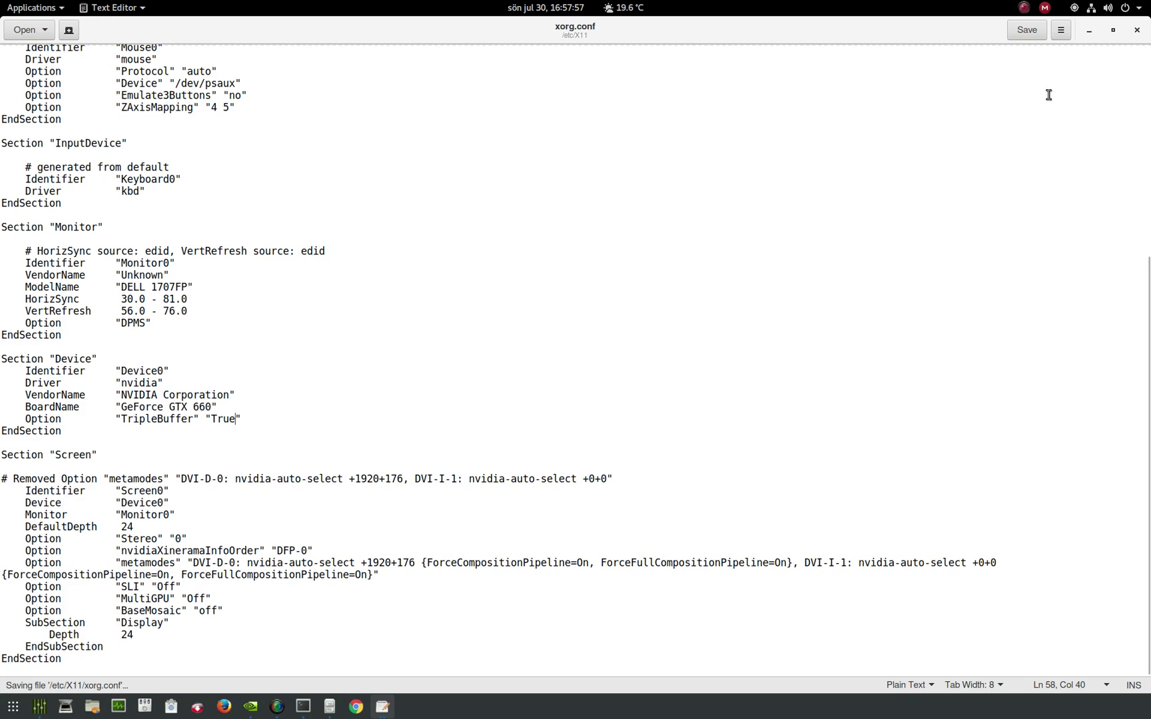
click(1137, 31)
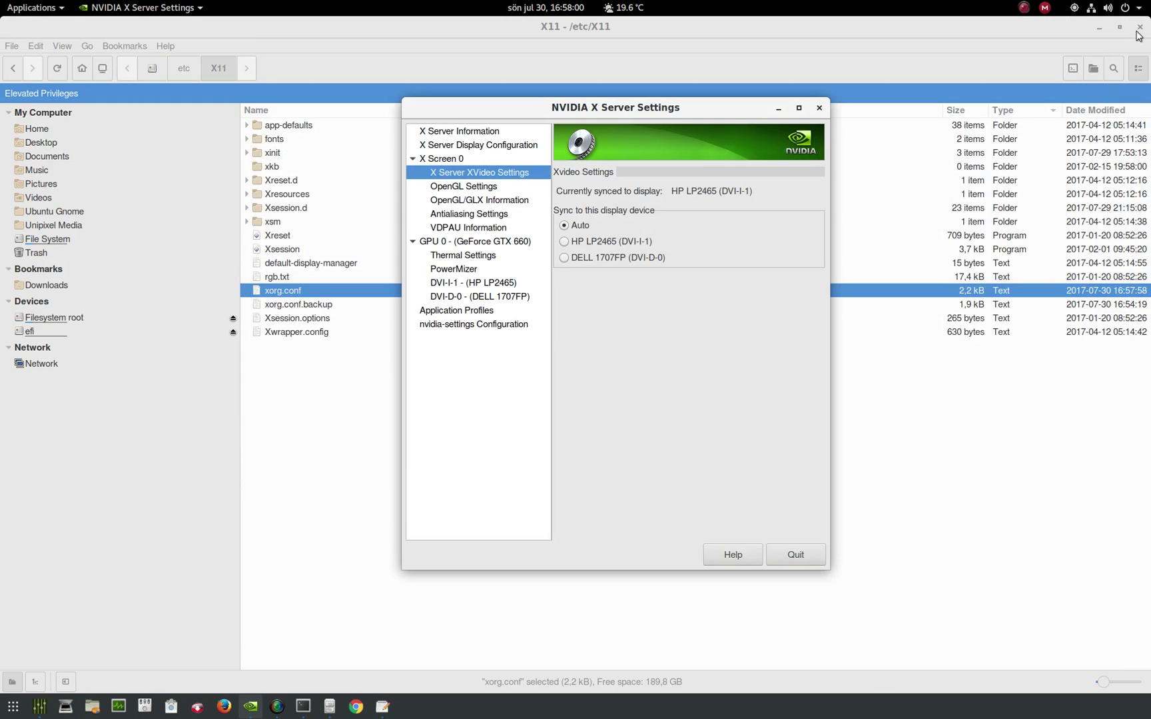
click(817, 538)
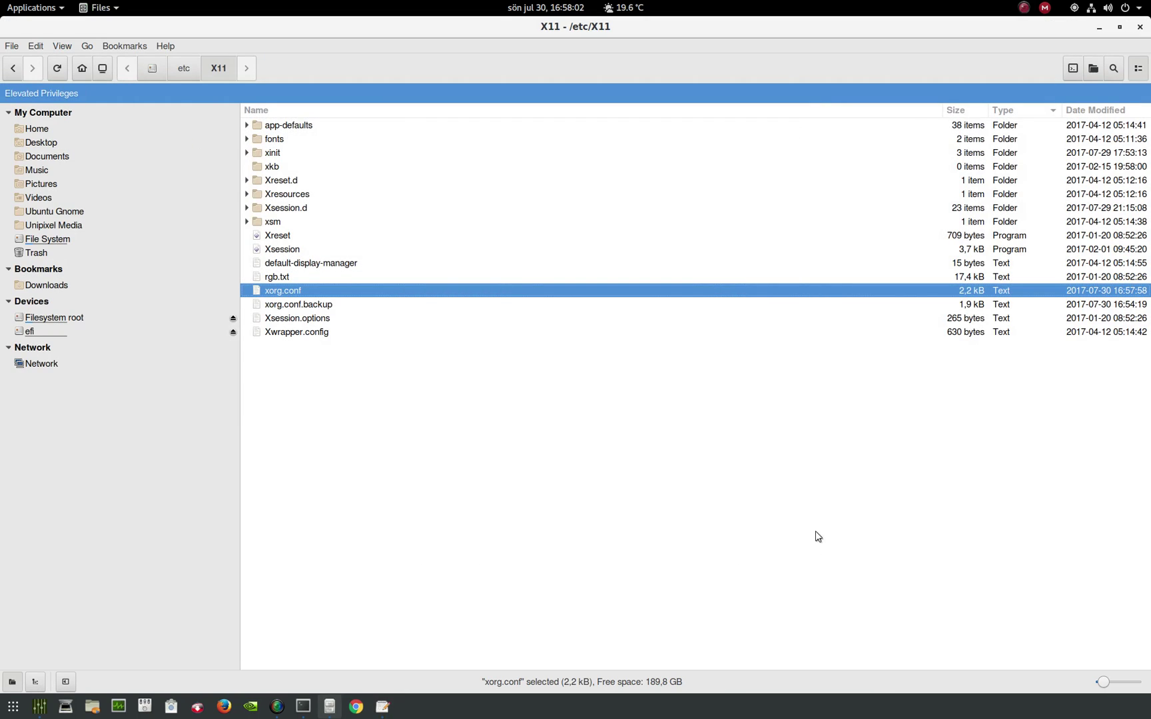
click(1138, 29)
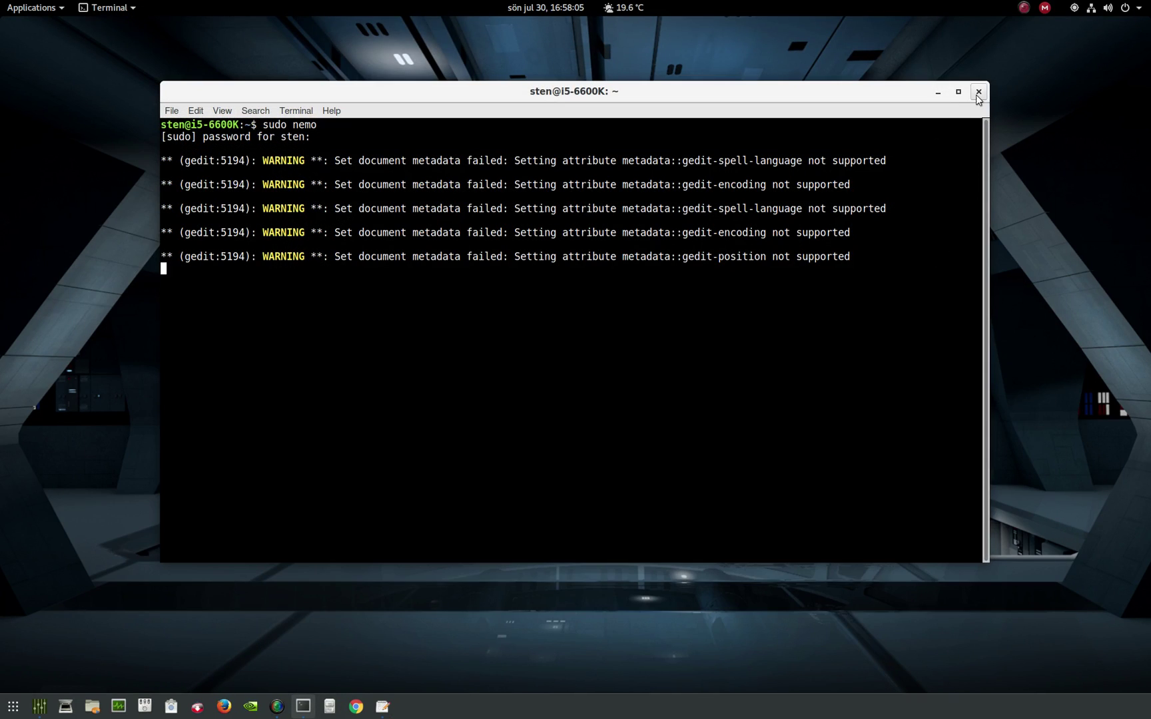
click(978, 92)
click(732, 358)
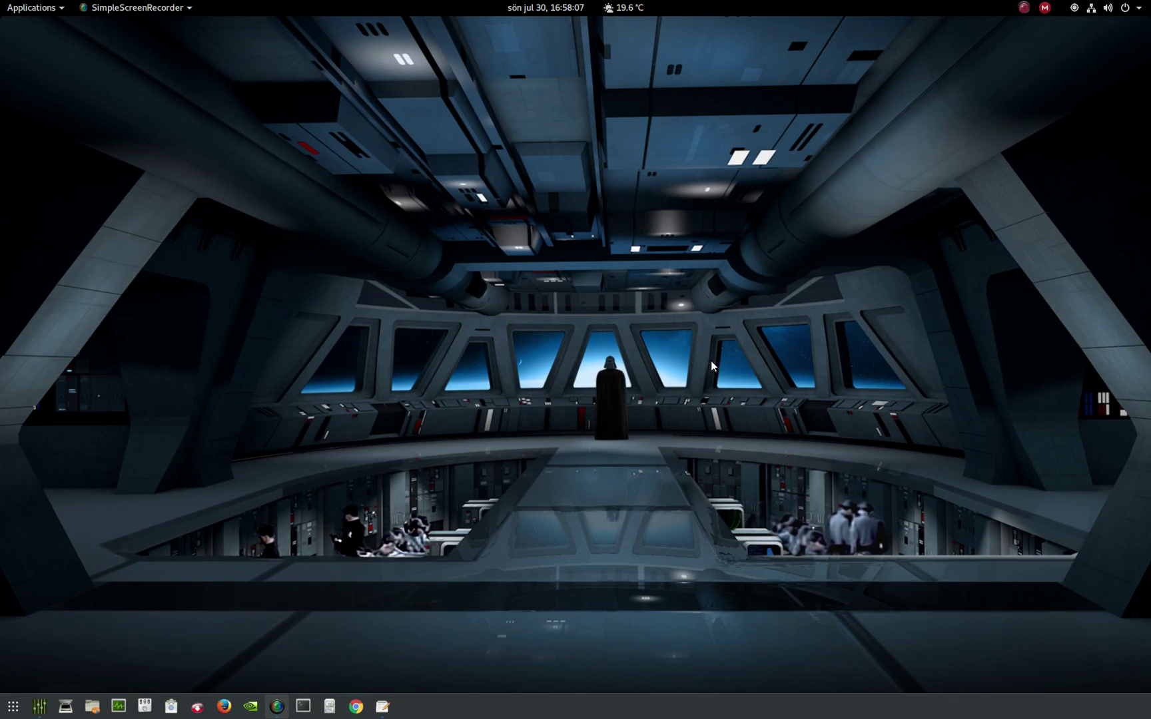